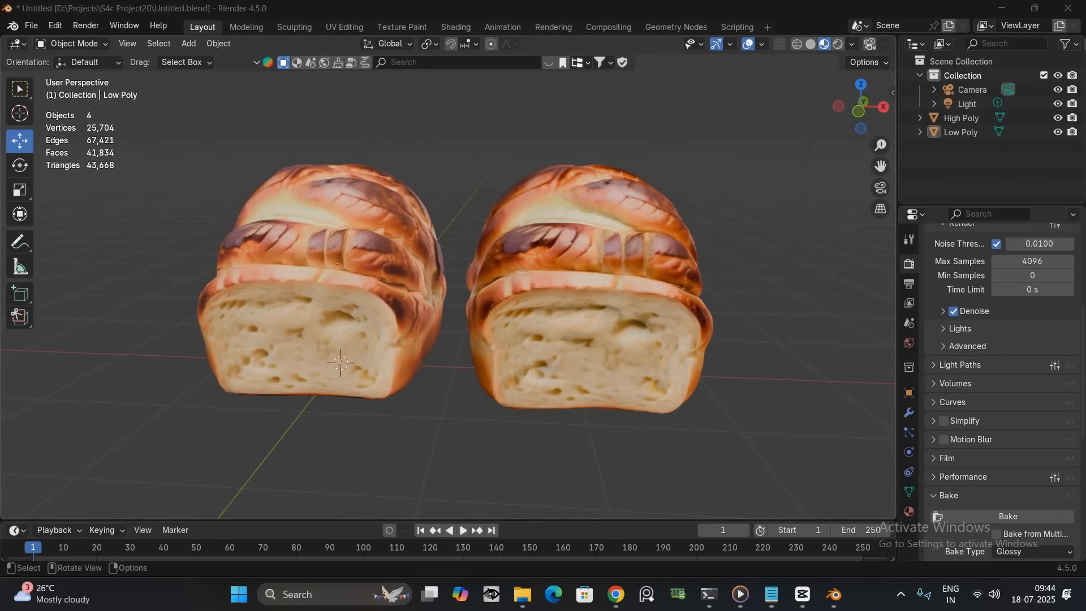
Step: Enable the Wireframe viewport overlay on both bread models
click(762, 44)
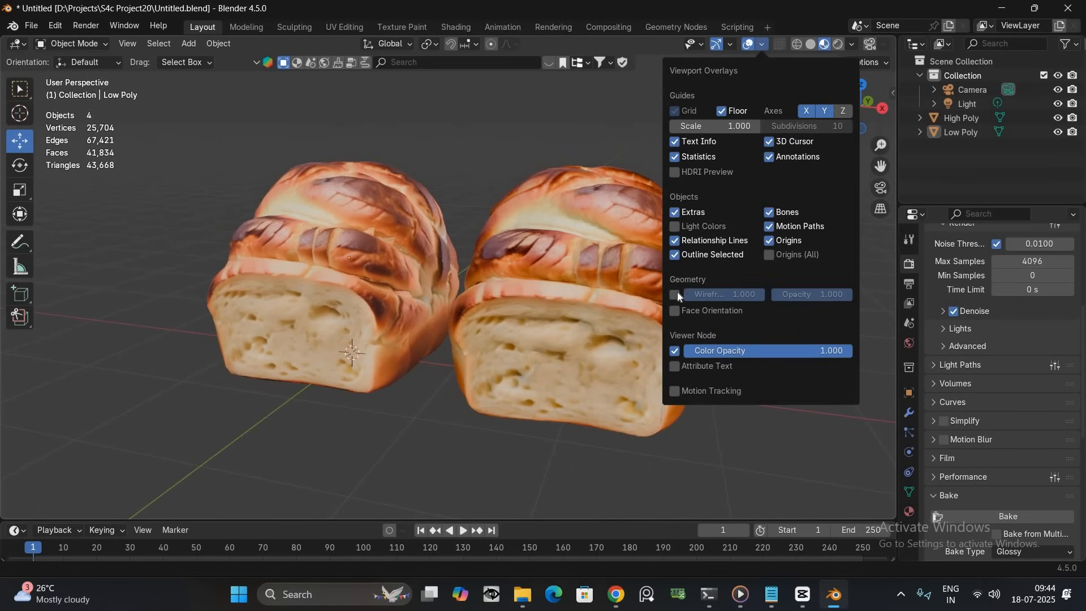
click(675, 295)
middle_drag(535, 242, 587, 234)
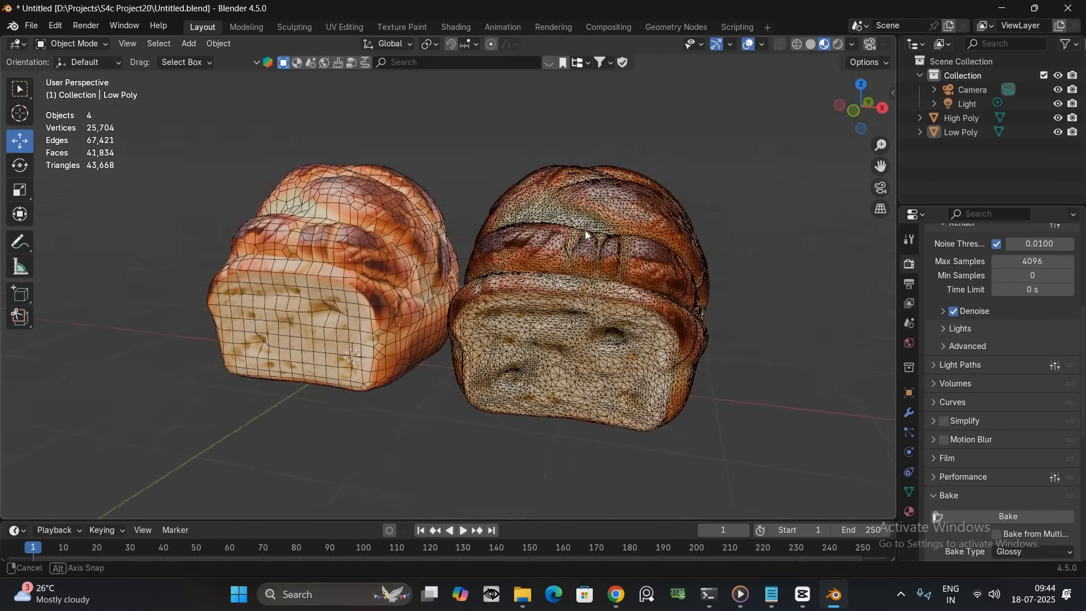
Step: Select the high-poly and low-poly breads in turn to compare mesh density, then clear the selection
click(586, 233)
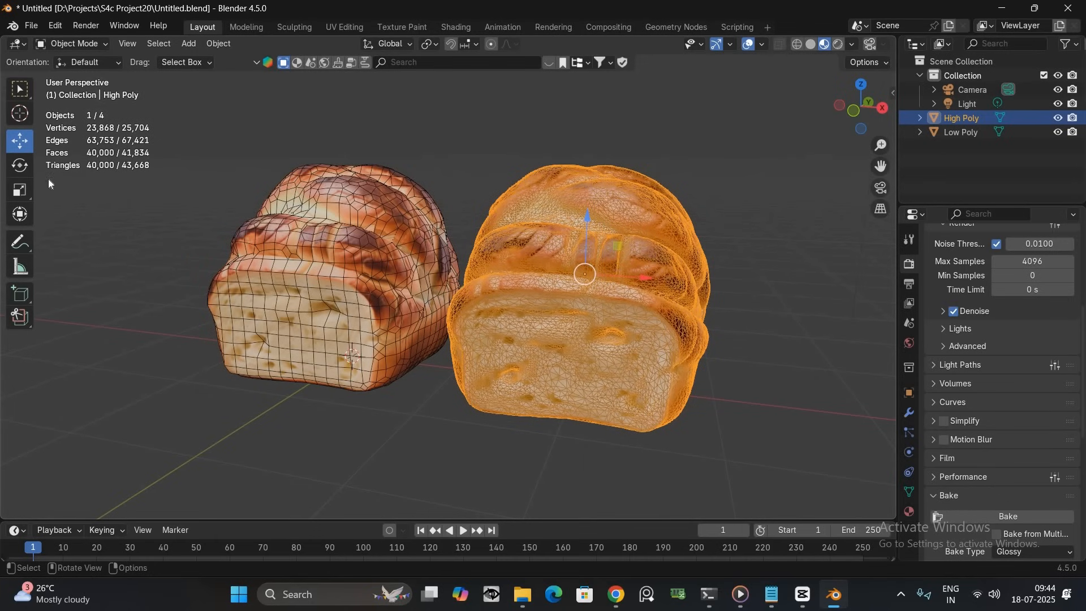
click(110, 172)
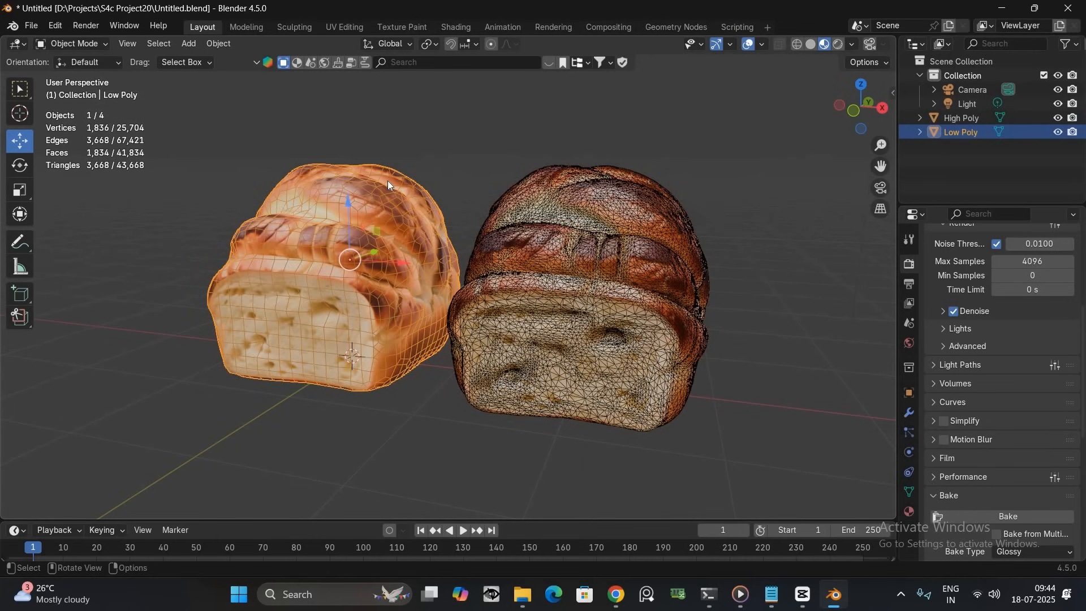
click(458, 191)
mouse_move(475, 193)
middle_down()
mouse_move(437, 203)
mouse_move(441, 228)
middle_up()
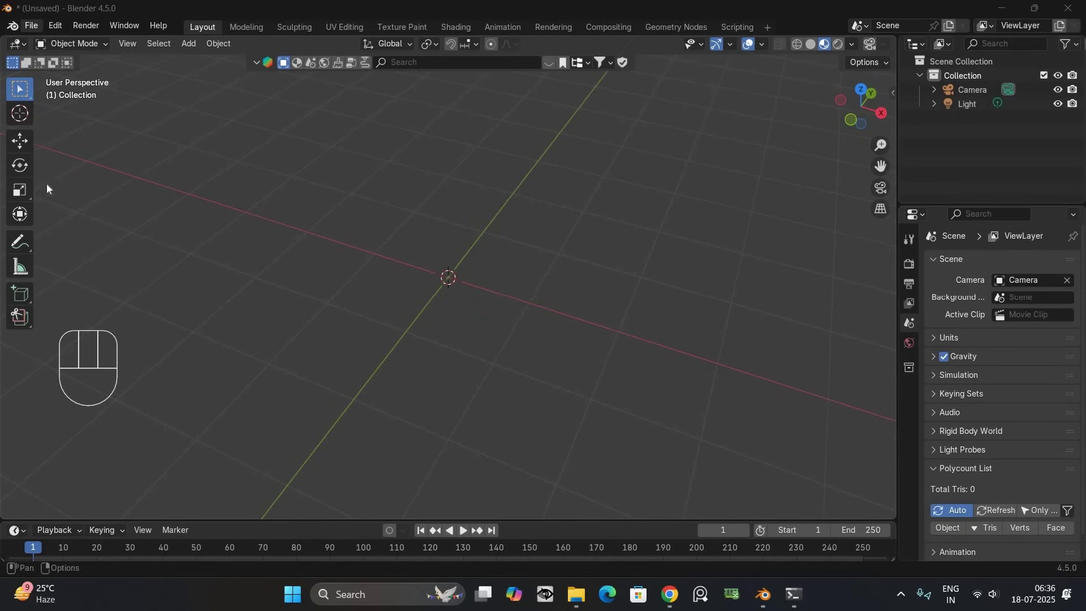
Step: Import the Hy3D_00016_.glb bread model as glTF into the scene
click(30, 27)
mouse_move(55, 225)
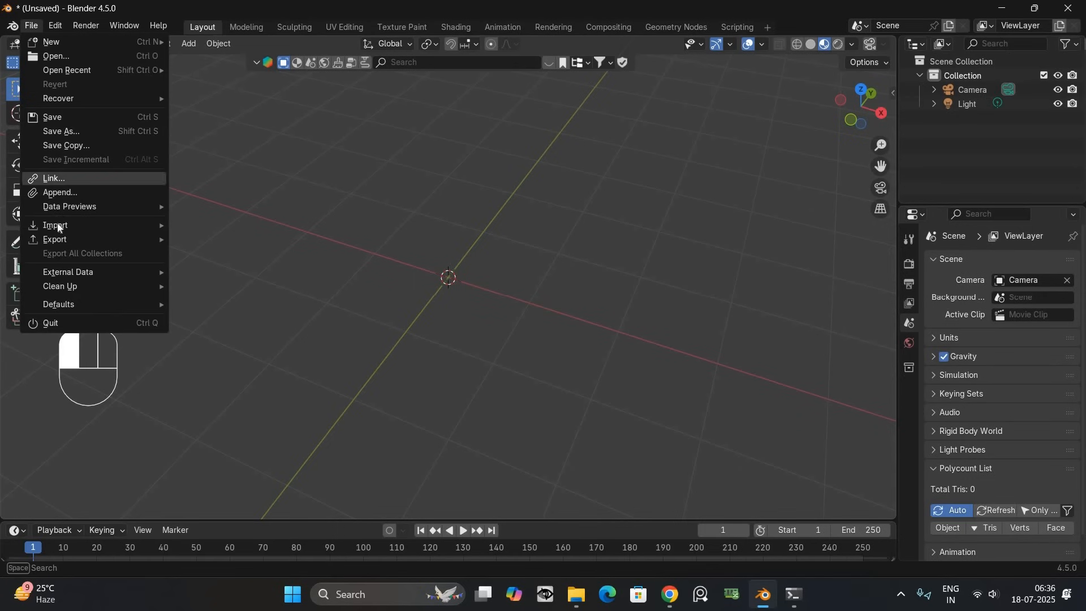
click(216, 381)
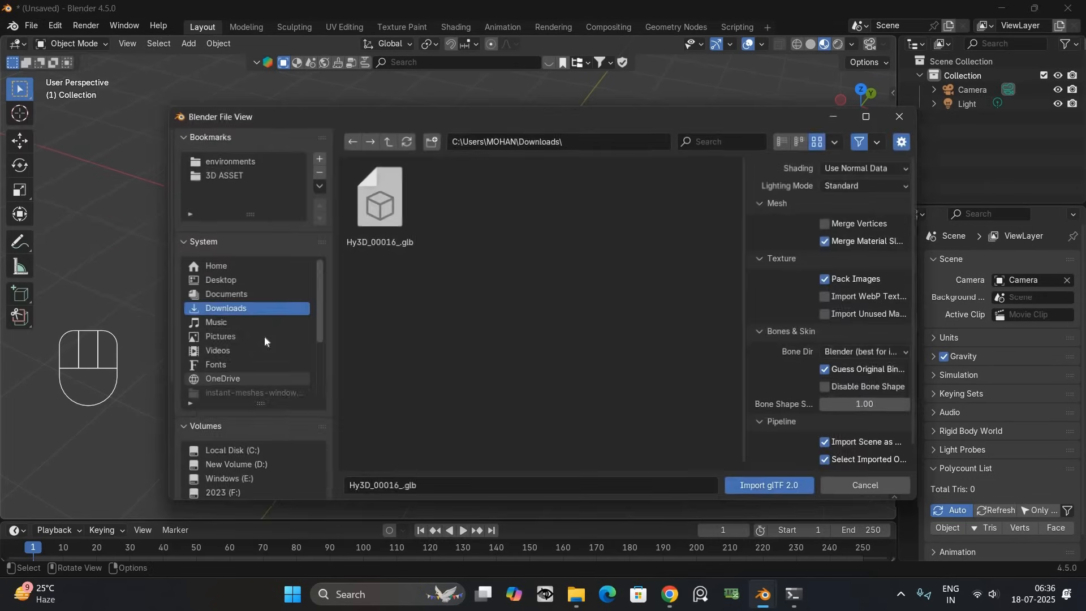
click(379, 206)
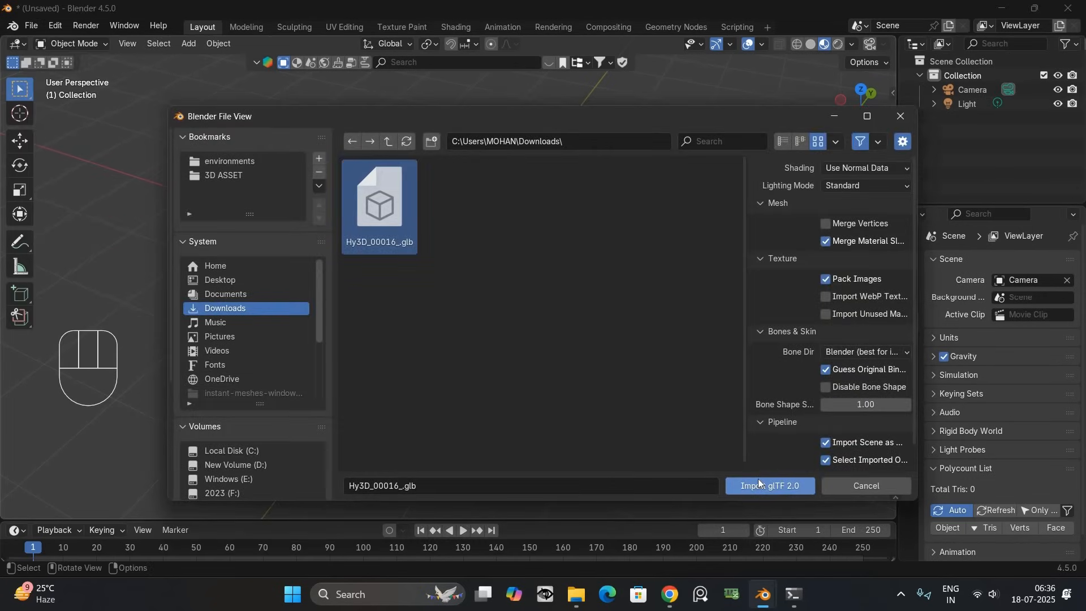
click(758, 482)
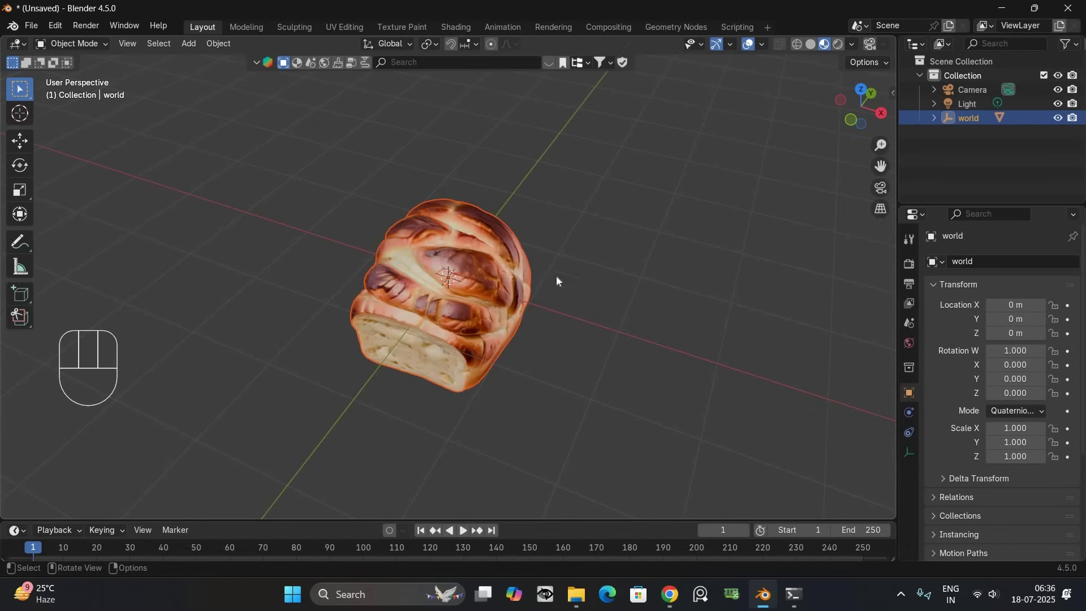
middle_drag(556, 276, 440, 287)
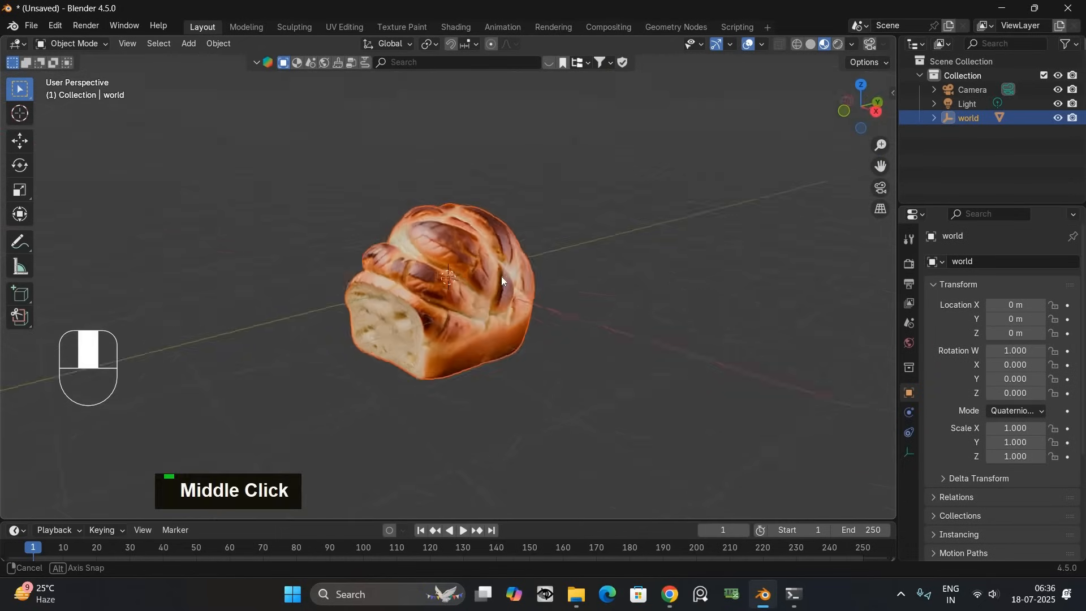
scroll(440, 288, up, 1)
Step: Enable the Statistics overlay and delete the bread's empty 'world' parent object
click(763, 45)
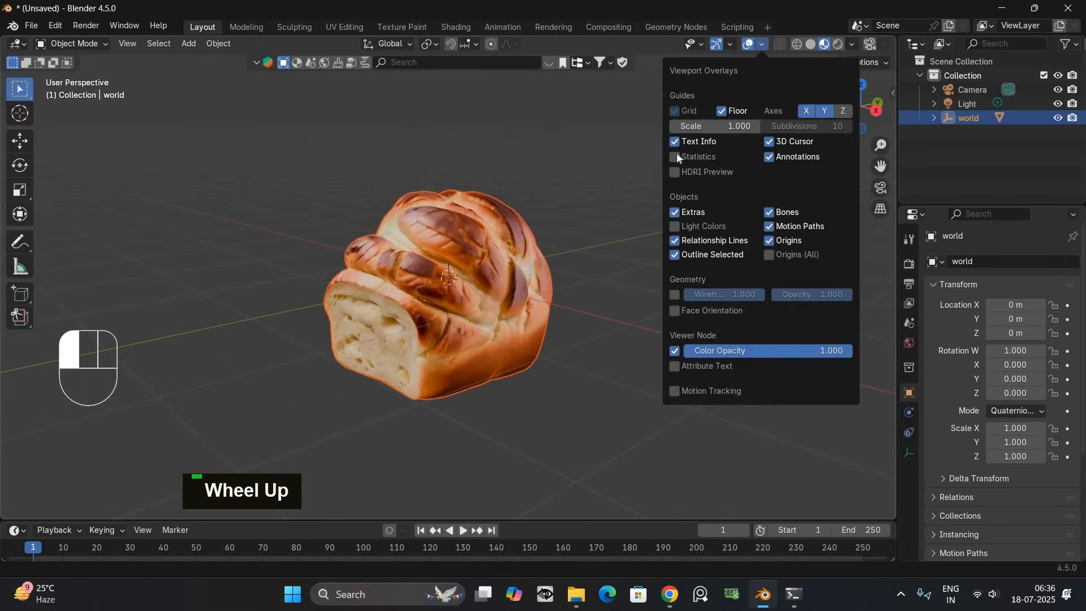
click(676, 157)
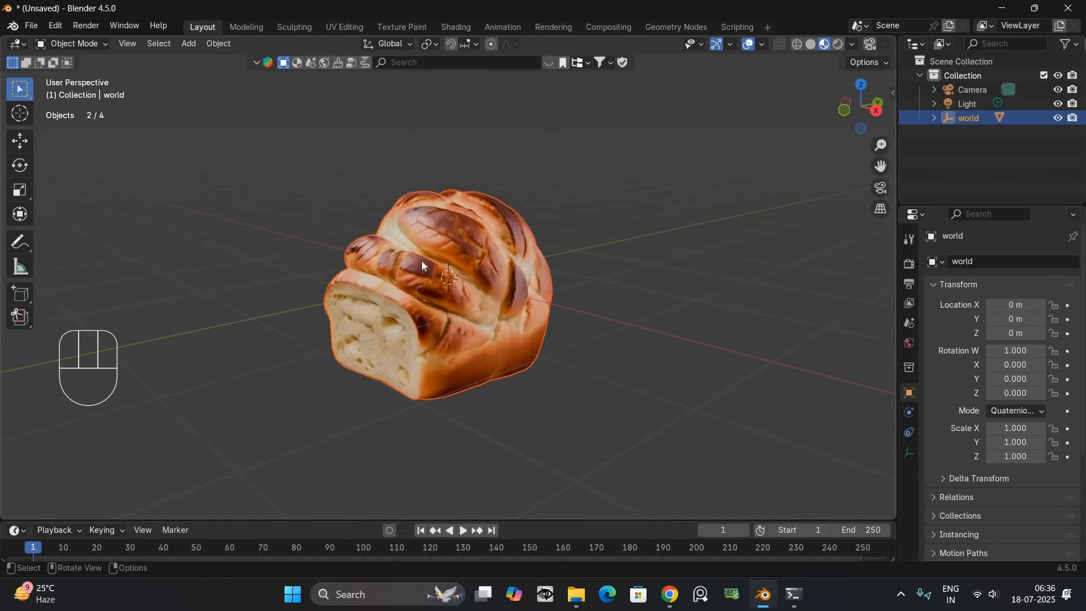
click(419, 264)
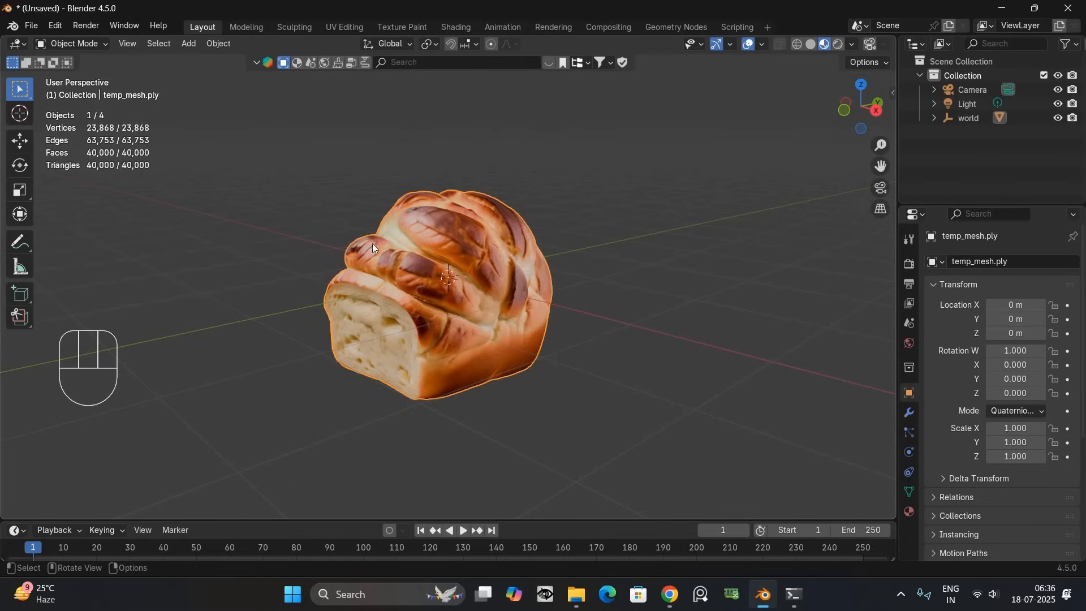
click(965, 117)
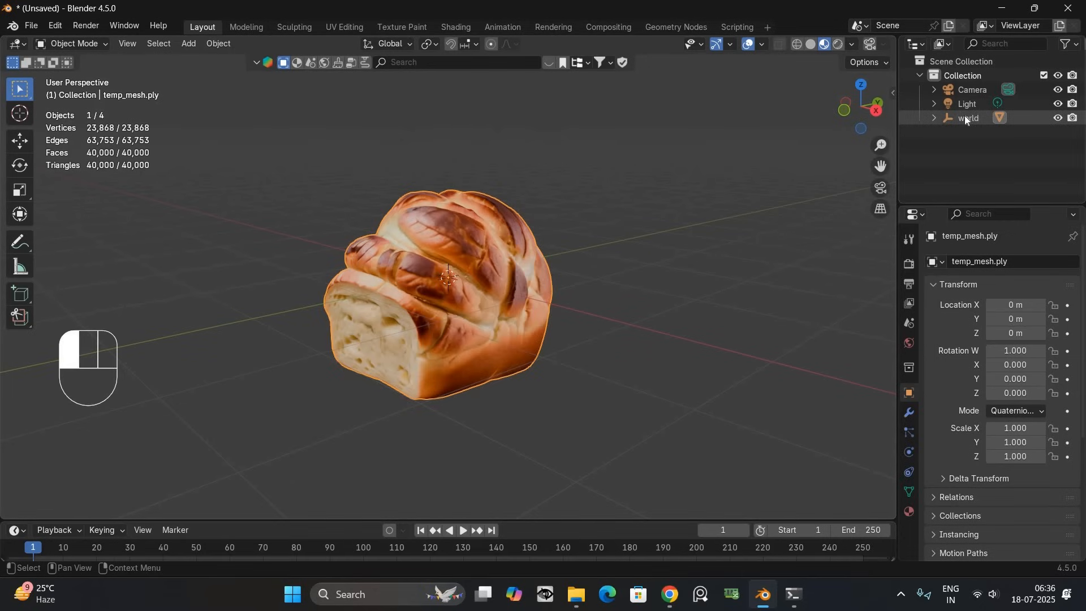
key(Delete)
Step: From front view, move the bread up along Z to about 0.885 m so it rests on the floor
key(1)
key(g)
key(z)
key(1)
key(g)
key(z)
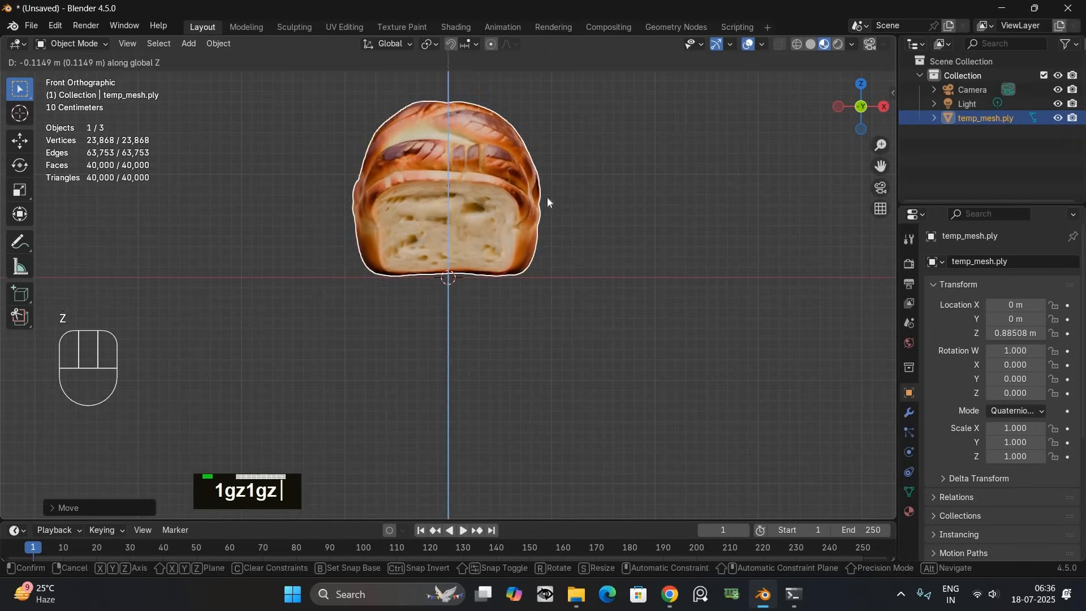
click(552, 204)
mouse_move(551, 204)
middle_down()
mouse_move(625, 251)
mouse_move(577, 238)
mouse_move(542, 255)
middle_up()
key(Tab)
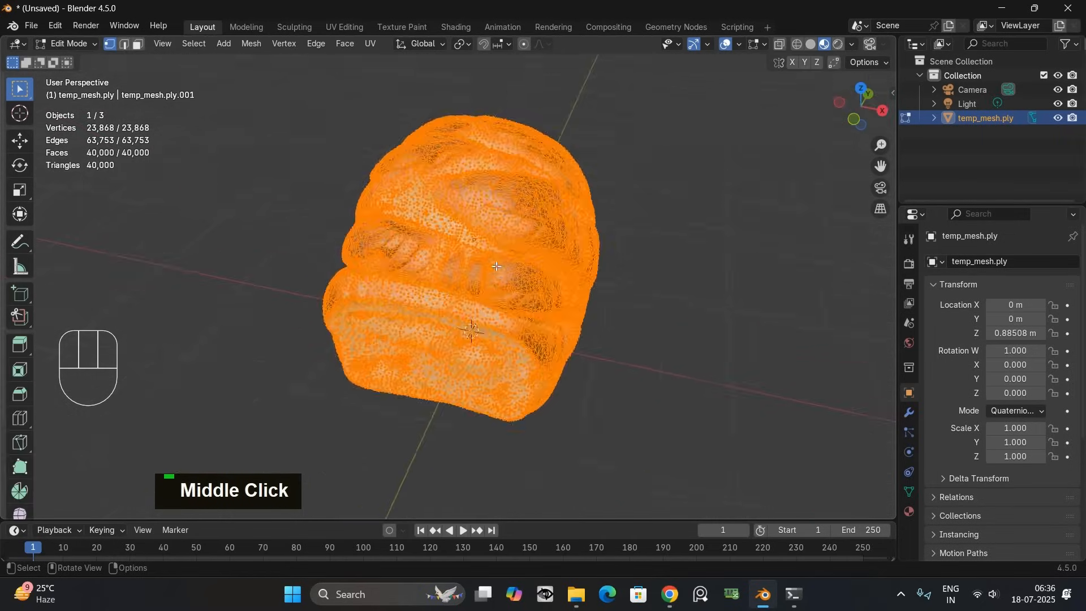
Step: Rename the bread object to High Poly in the Outliner
key(Tab)
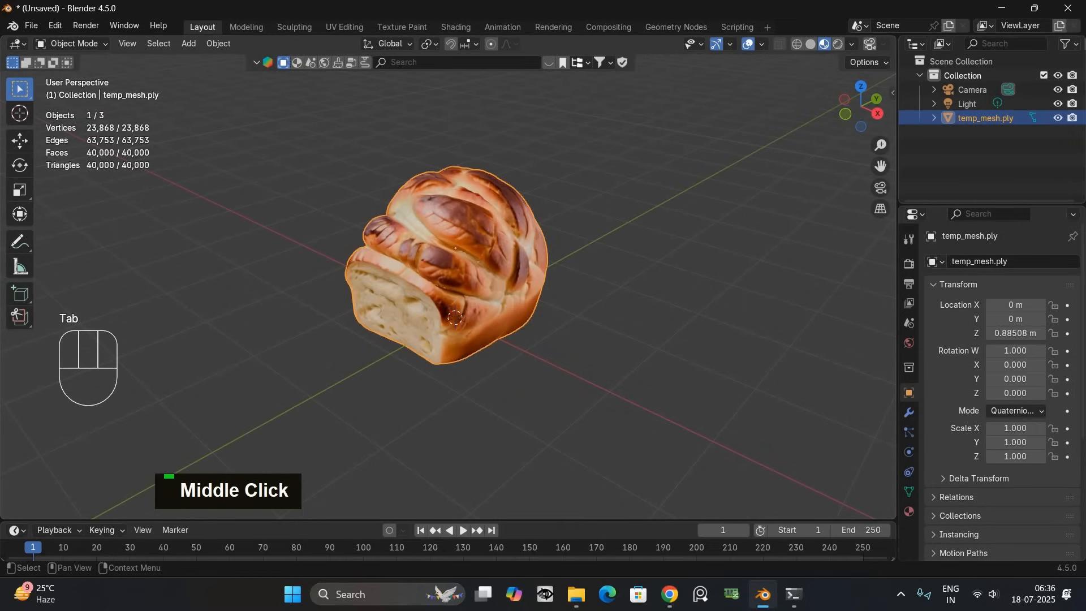
double_click(984, 118)
text(H)
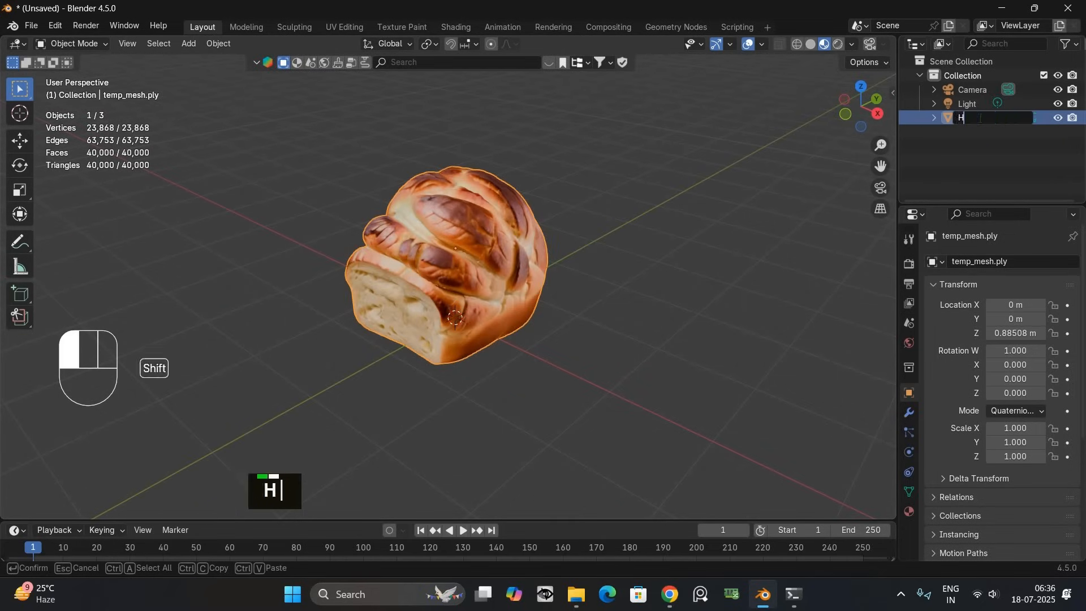
text(igh Poly)
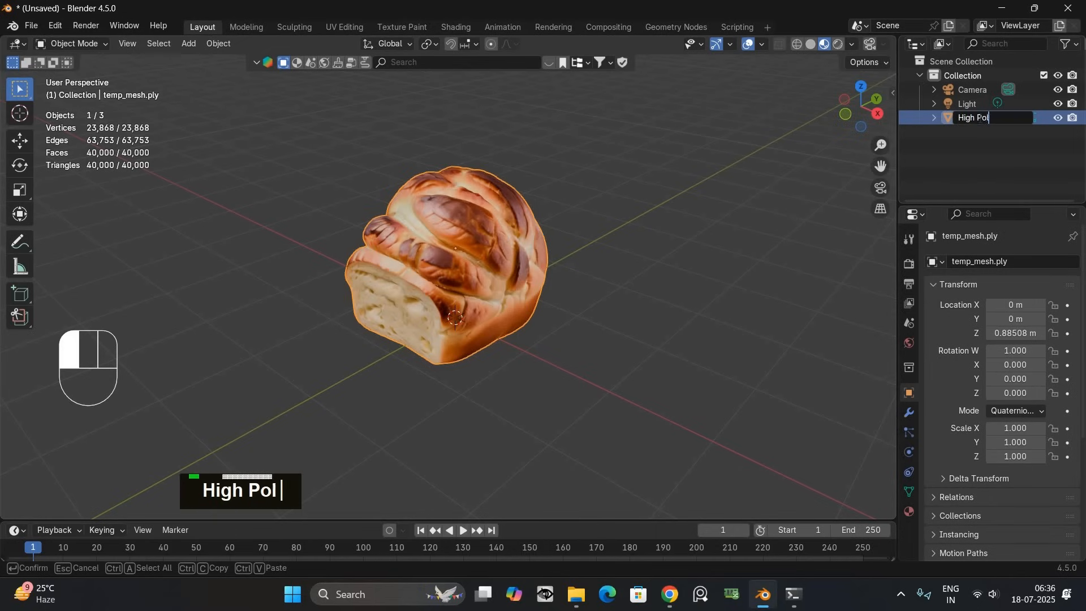
key(Return)
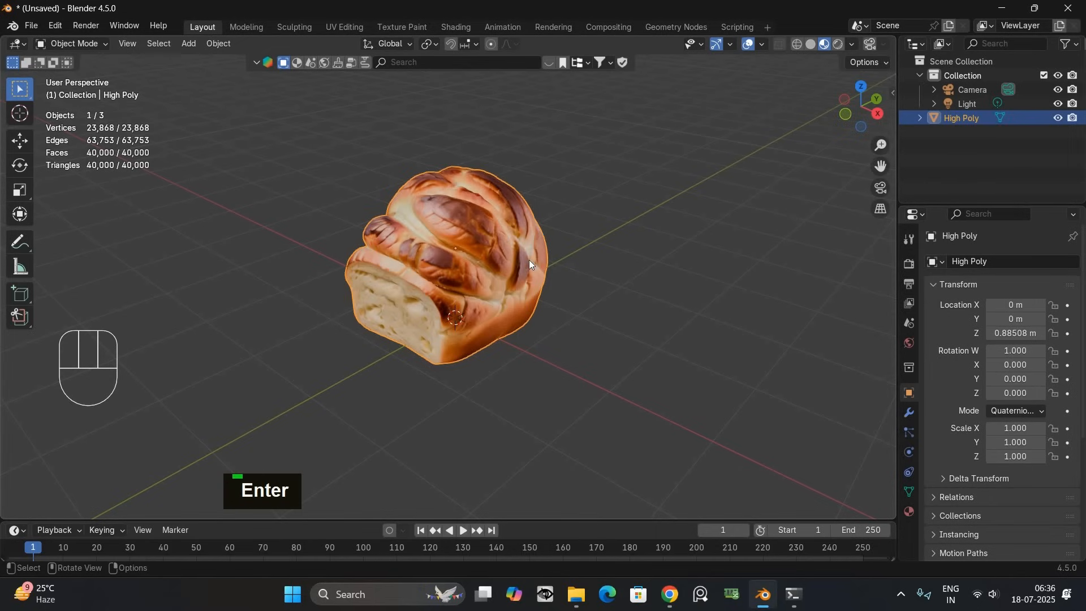
Step: Duplicate High Poly in place and name the copy Low Poly
key(shift+d)
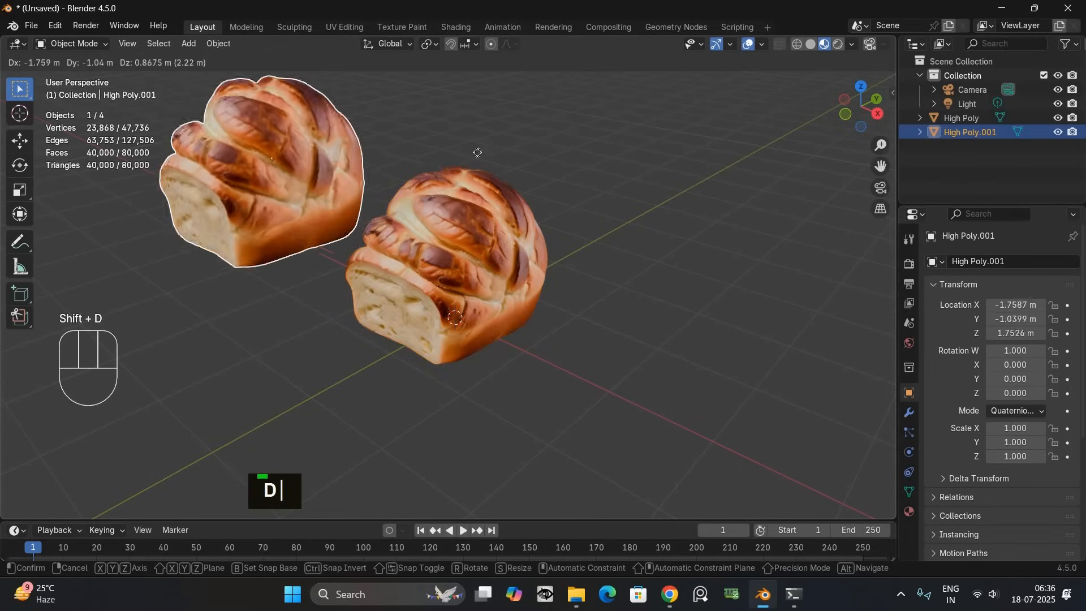
right_click(414, 154)
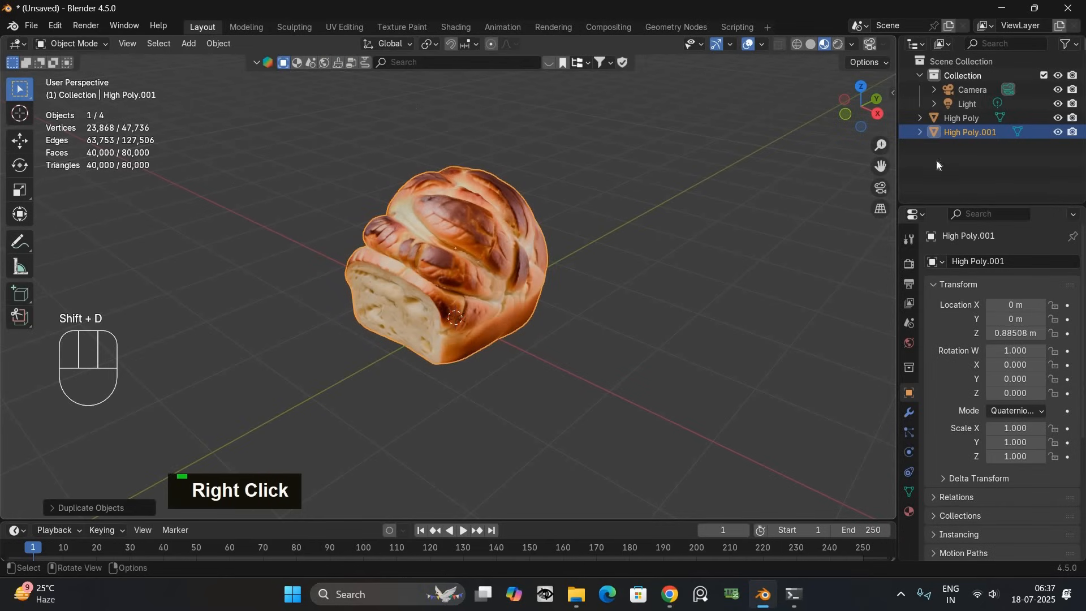
double_click(970, 131)
text(Low Poly)
key(Return)
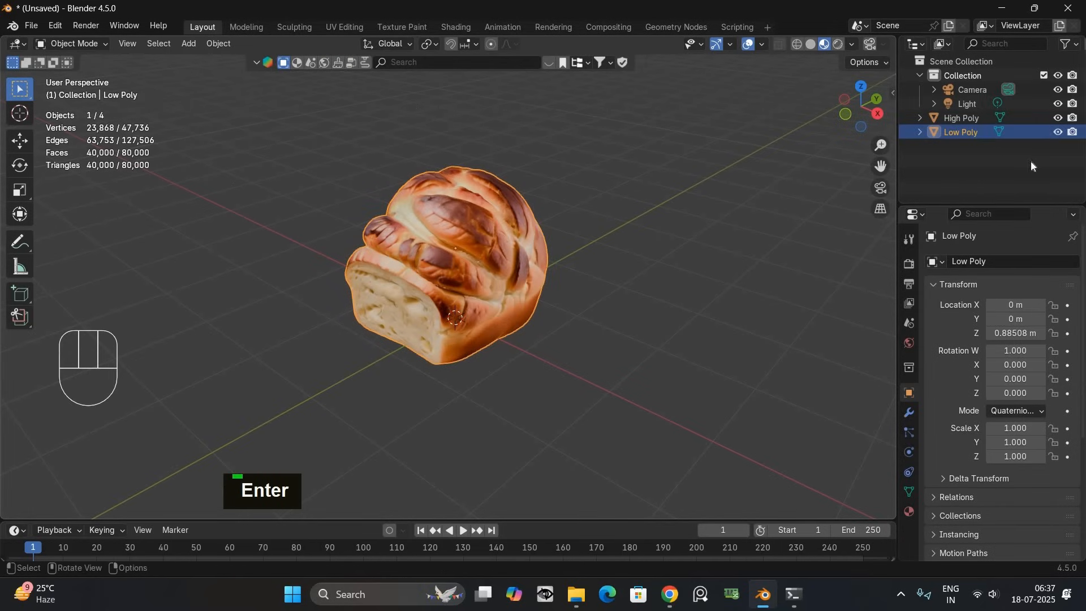
Step: Hide High Poly from the viewport and select the Low Poly bread
click(1059, 120)
click(471, 251)
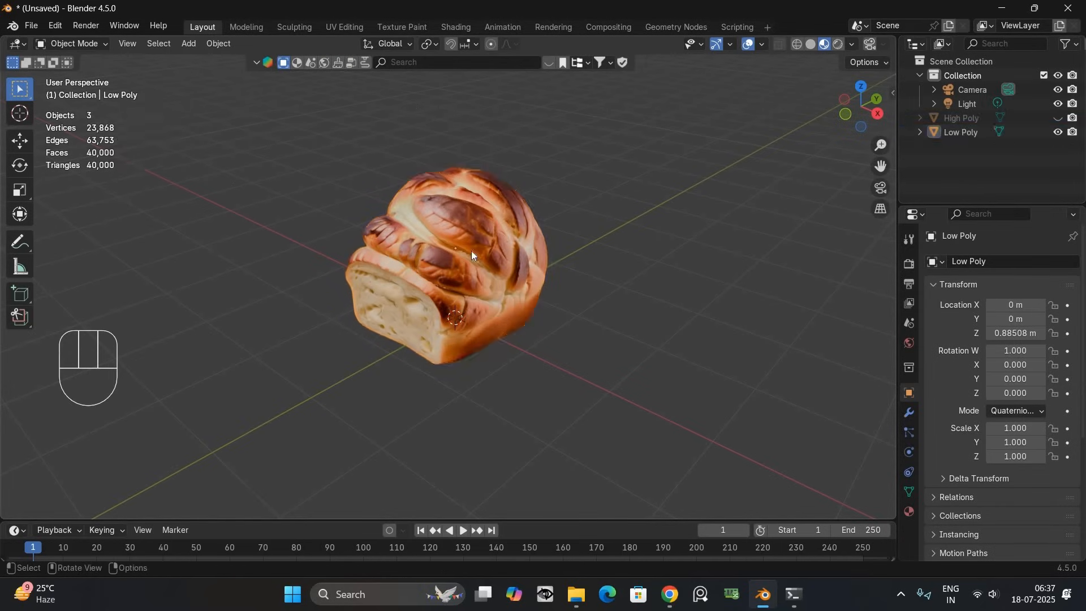
click(473, 249)
scroll(473, 249, up, 2)
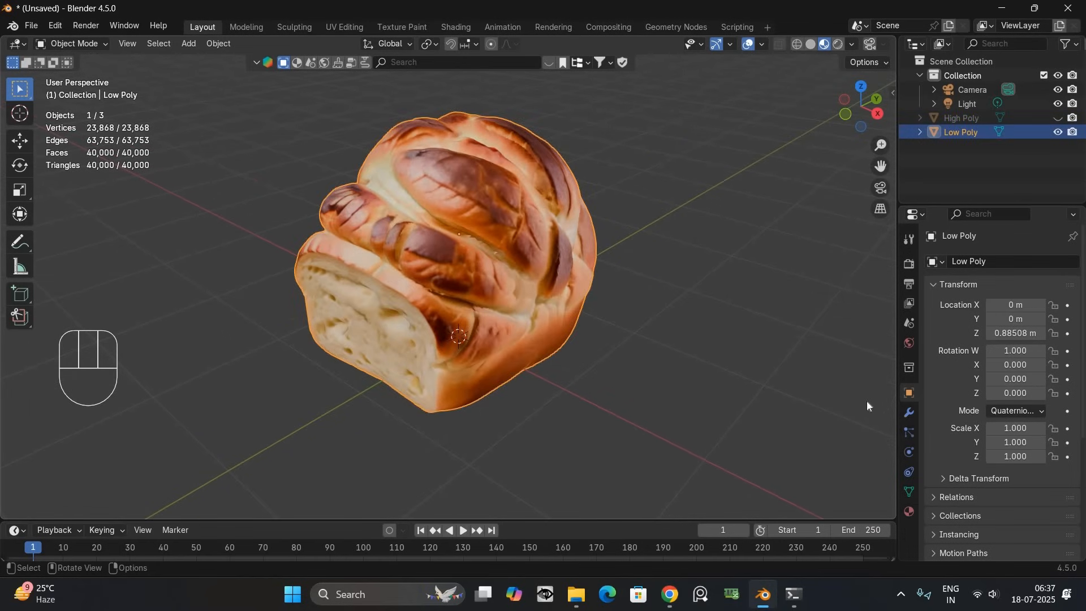
Step: Voxel Remesh the Low Poly bread from the Object Data Remesh panel down to about 1,836 vertices
click(911, 491)
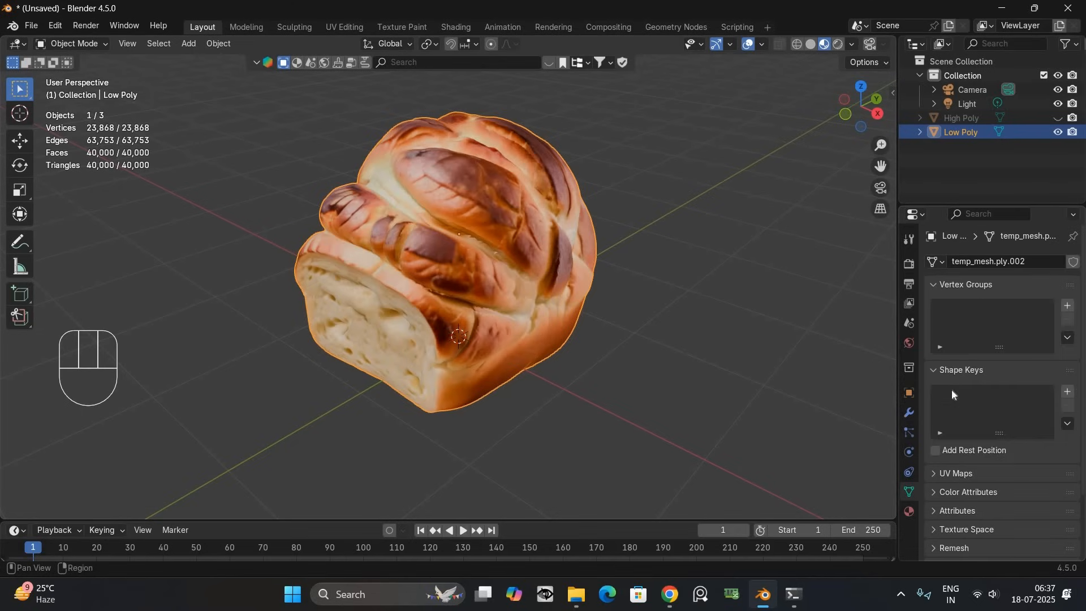
scroll(952, 372, down, 3)
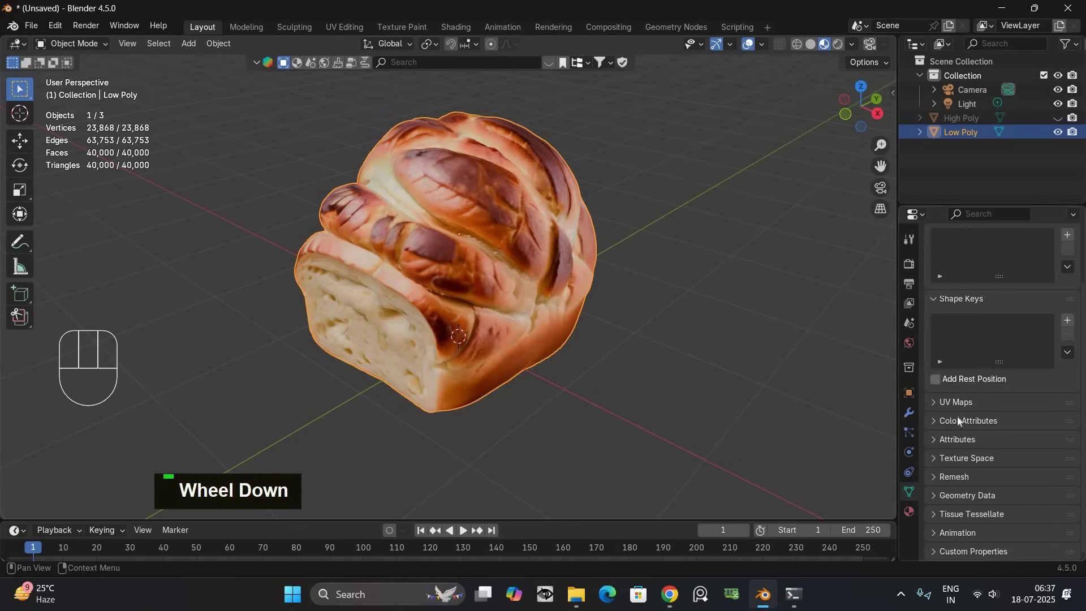
click(935, 474)
scroll(943, 388, down, 3)
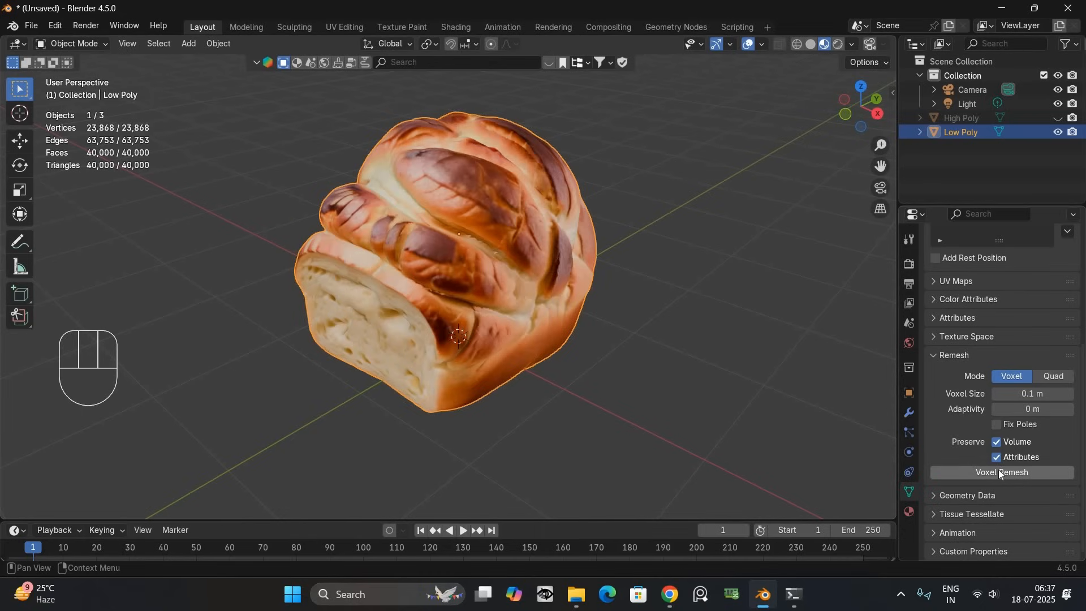
click(1000, 472)
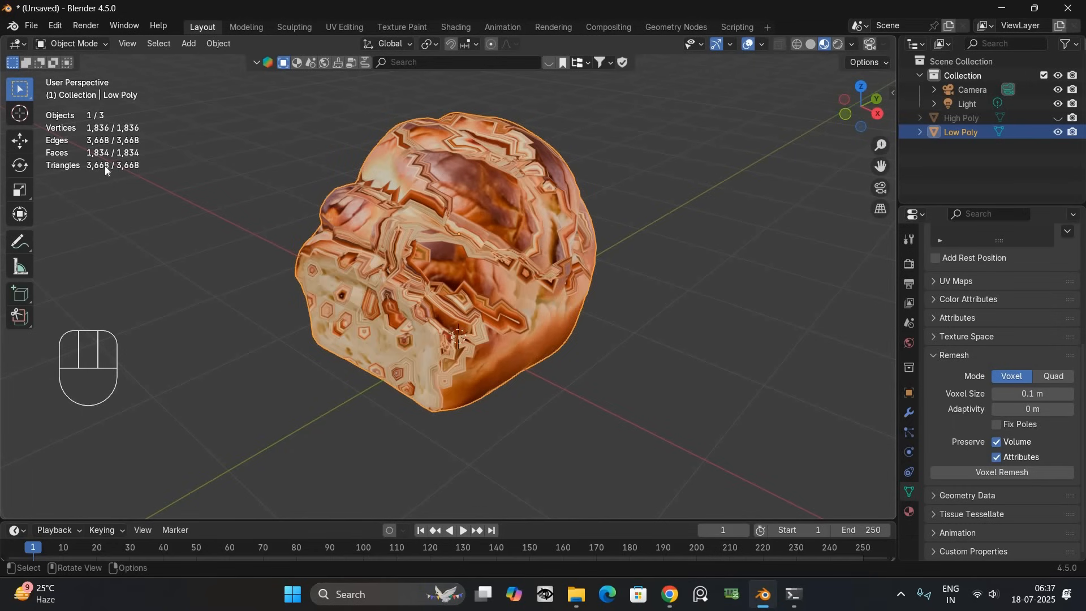
Step: Switch to Edit Mode to inspect the remeshed topology
click(74, 43)
click(64, 69)
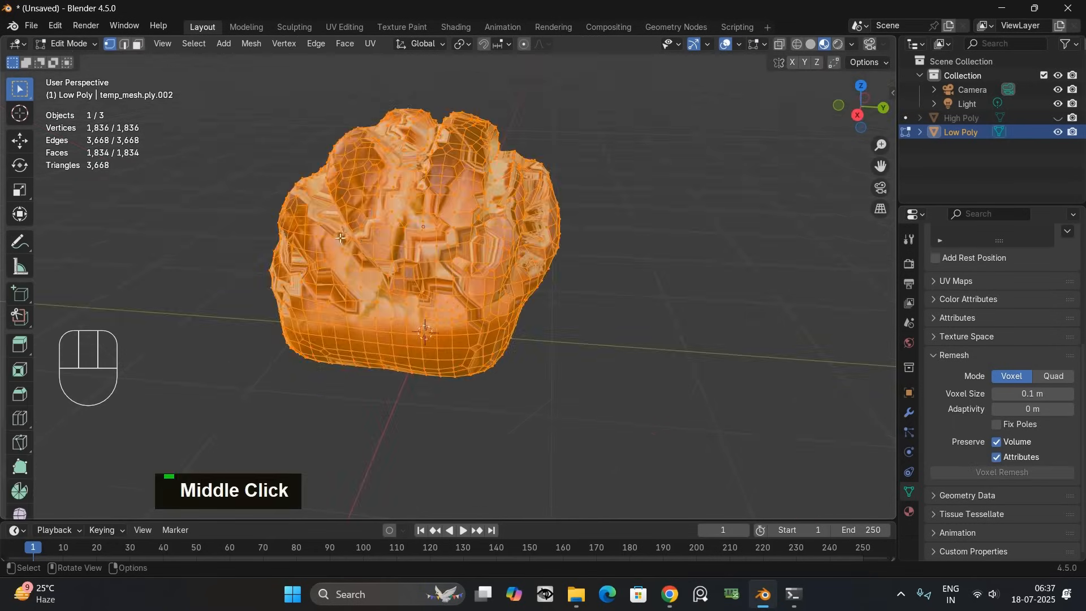
mouse_move(475, 280)
middle_down()
mouse_move(536, 254)
mouse_move(492, 279)
middle_up()
scroll(501, 272, up, 2)
scroll(501, 271, down, 2)
scroll(492, 278, up, 2)
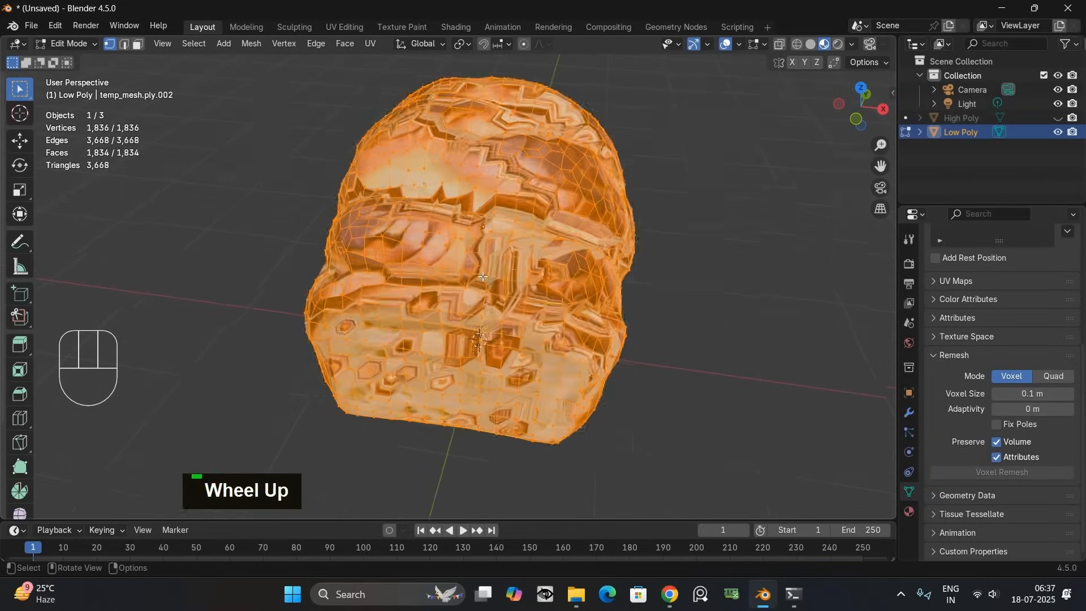
scroll(489, 278, up, 1)
scroll(487, 279, down, 1)
Step: In Object Mode with solid shading, apply Shade Smooth to the Low Poly bread
key(Tab)
mouse_move(526, 228)
middle_down()
mouse_move(549, 242)
mouse_move(505, 213)
middle_up()
key(z)
right_click(432, 204)
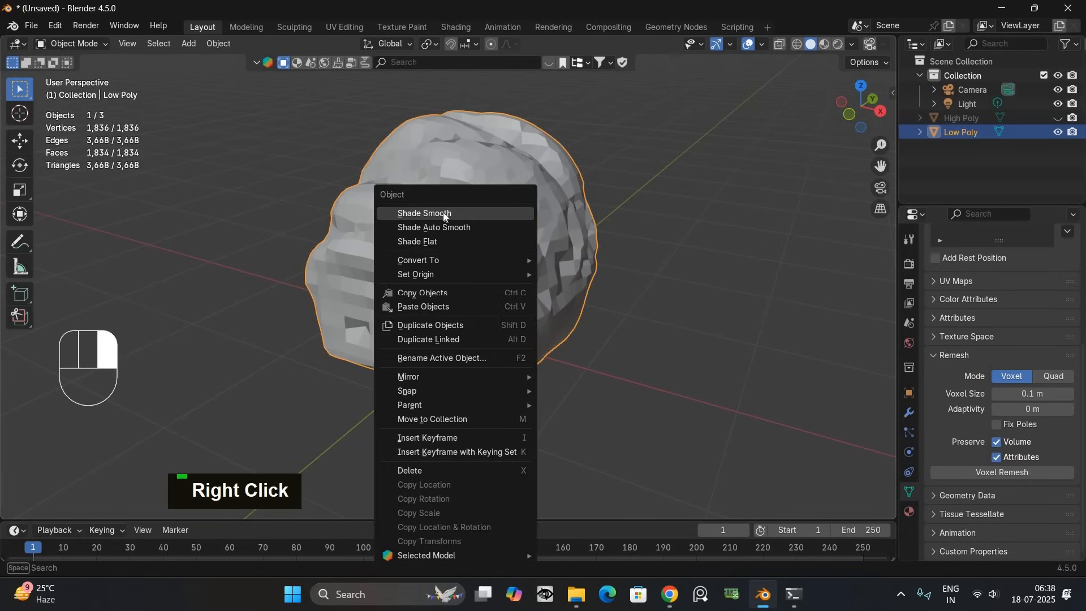
click(443, 212)
Step: Deselect and reselect the Low Poly bread ready for UV editing
click(662, 209)
middle_drag(420, 215, 504, 218)
click(504, 219)
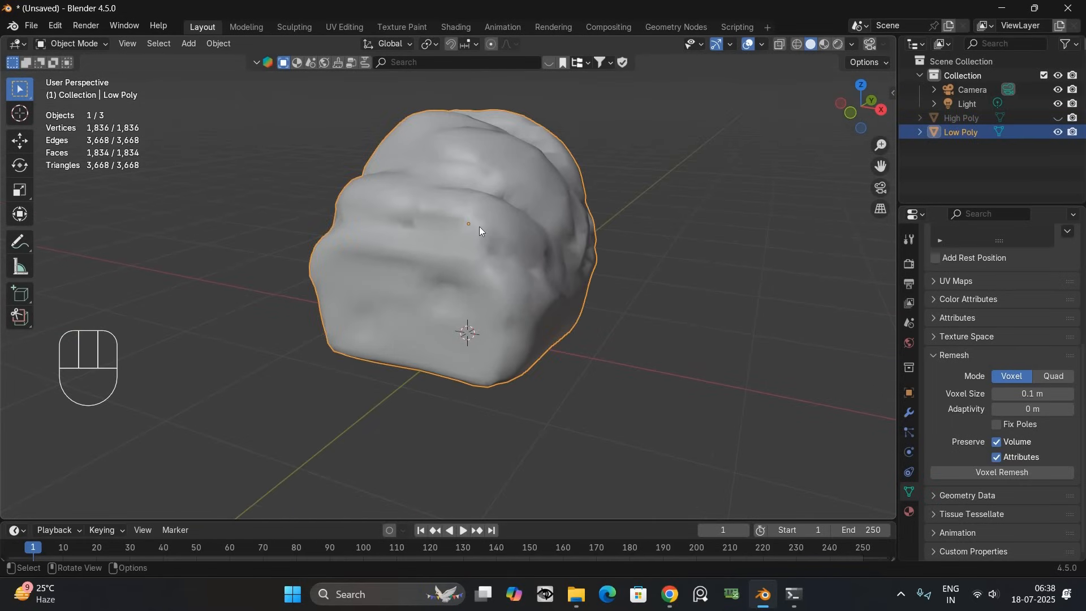
scroll(479, 227, up, 1)
Step: In the UV Editing workspace, unwrap Low Poly with Smart UV Project at 0.010 island margin
click(345, 26)
scroll(230, 314, down, 3)
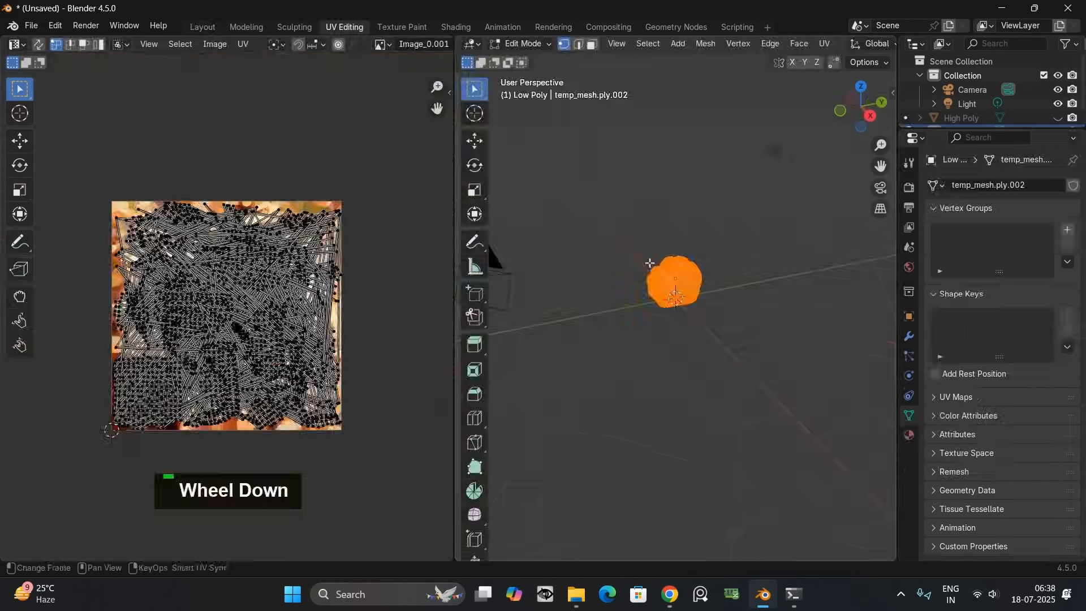
scroll(230, 314, up, 1)
scroll(683, 264, up, 2)
middle_drag(682, 265, 675, 246)
scroll(673, 237, up, 3)
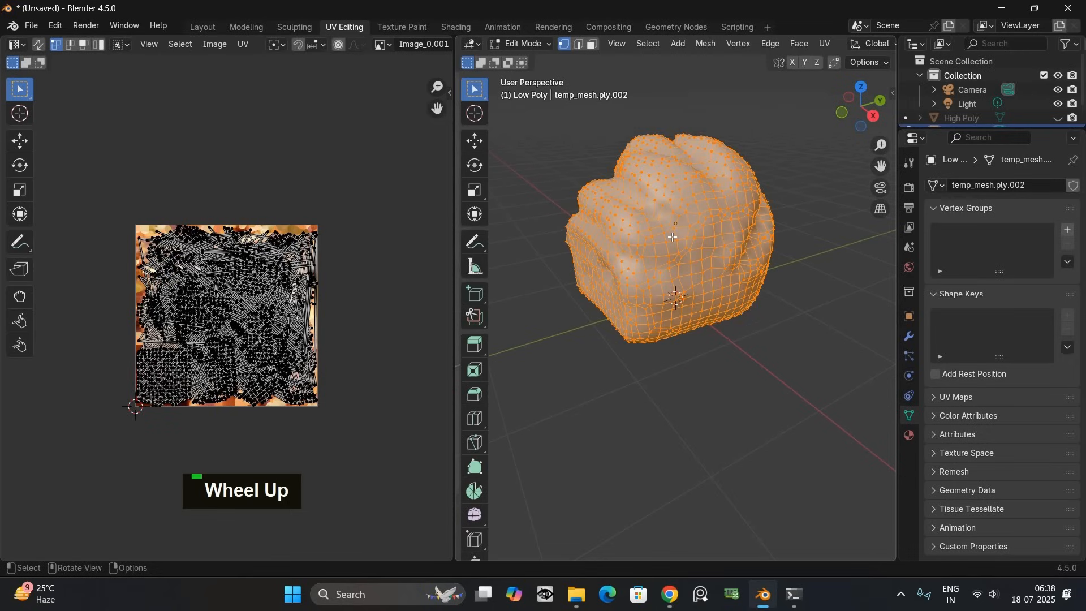
key(u)
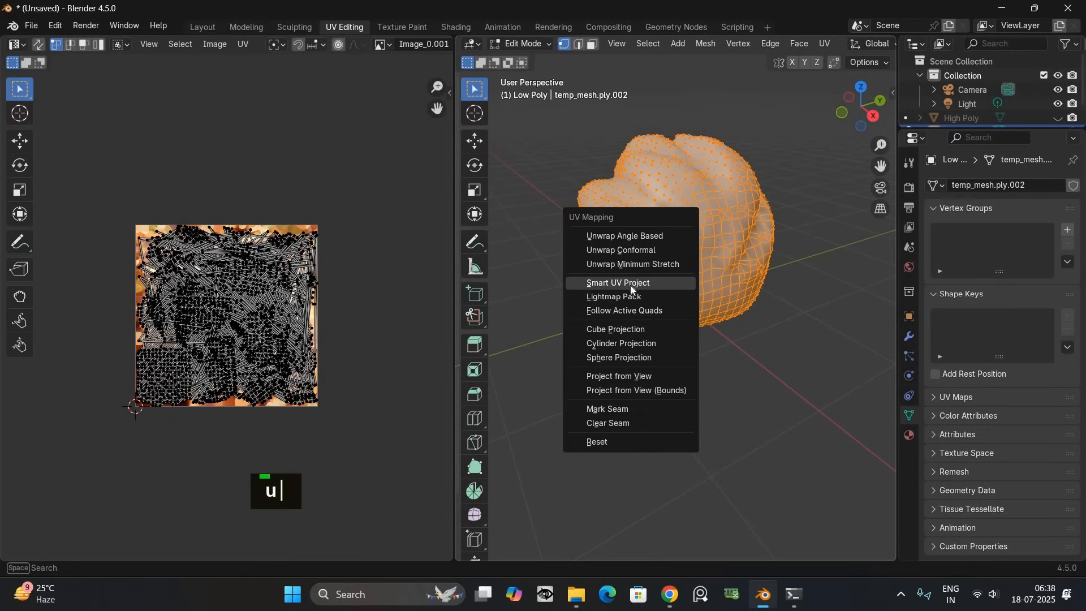
click(633, 284)
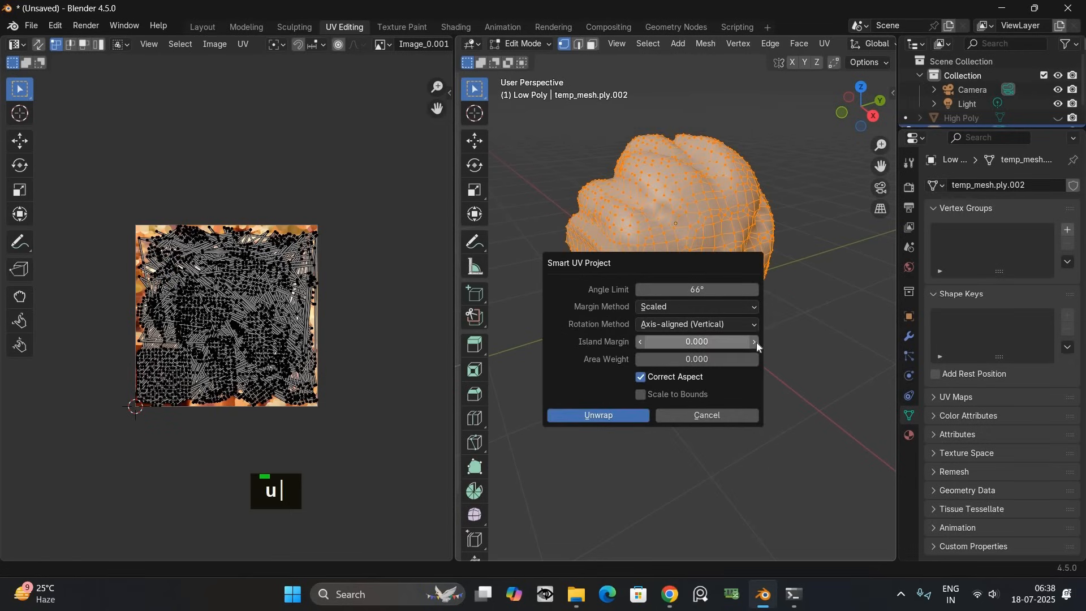
click(757, 343)
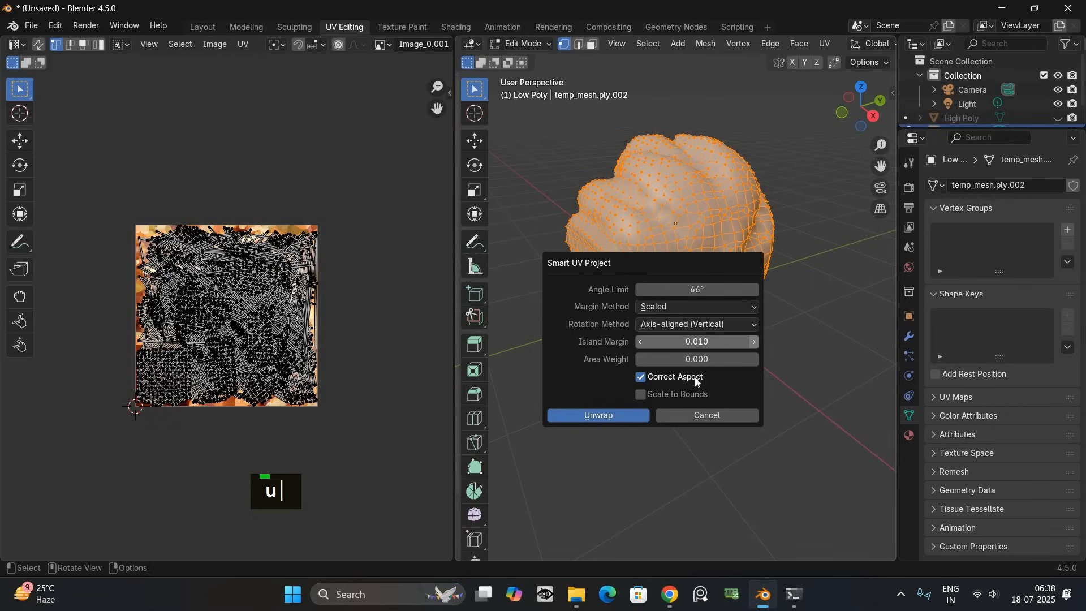
click(605, 415)
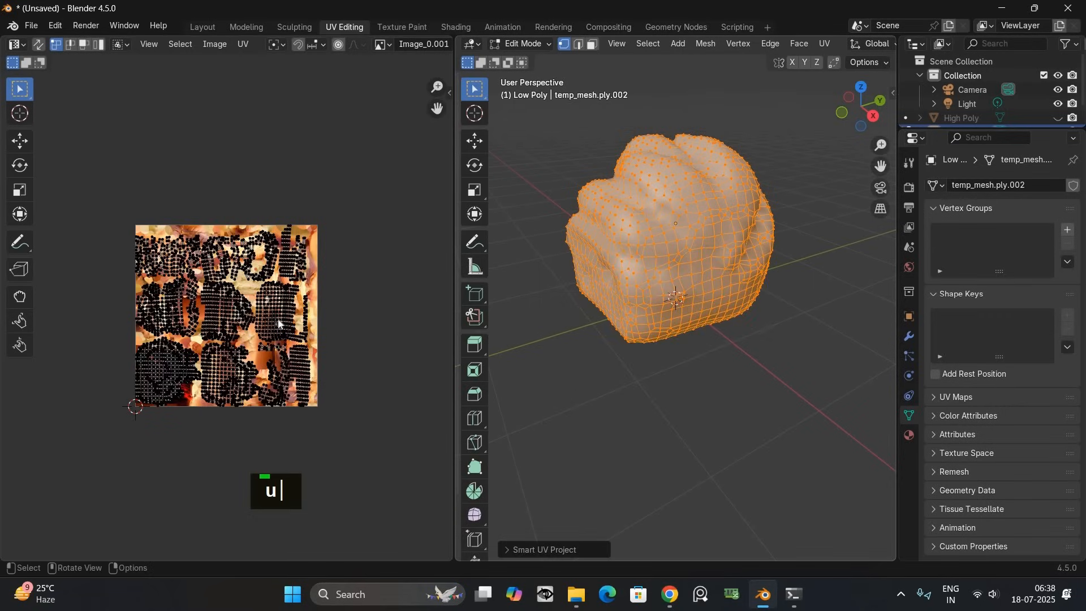
scroll(360, 297, up, 2)
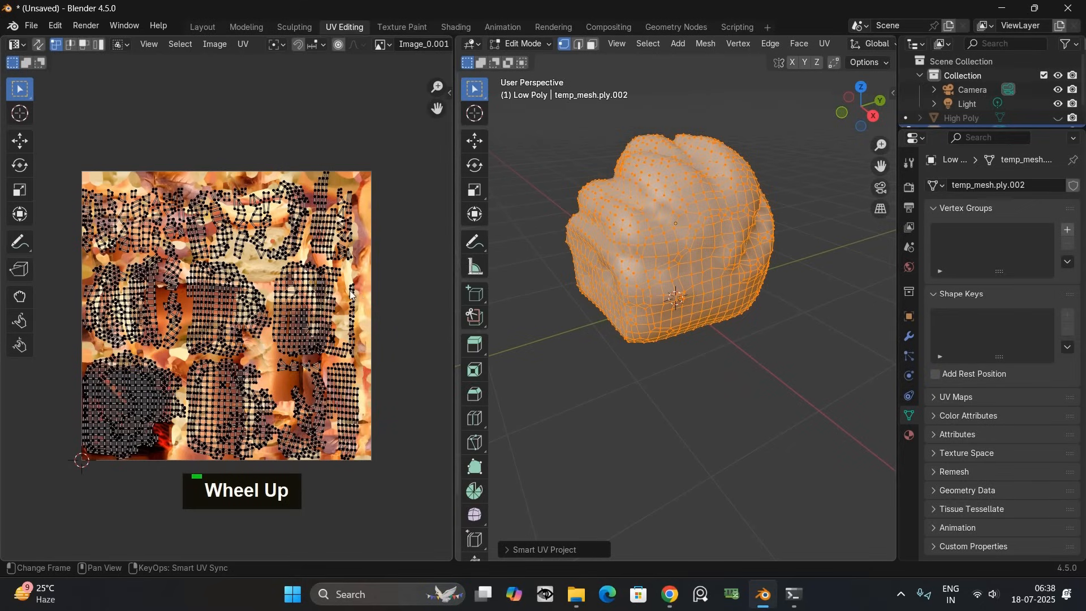
scroll(351, 293, down, 1)
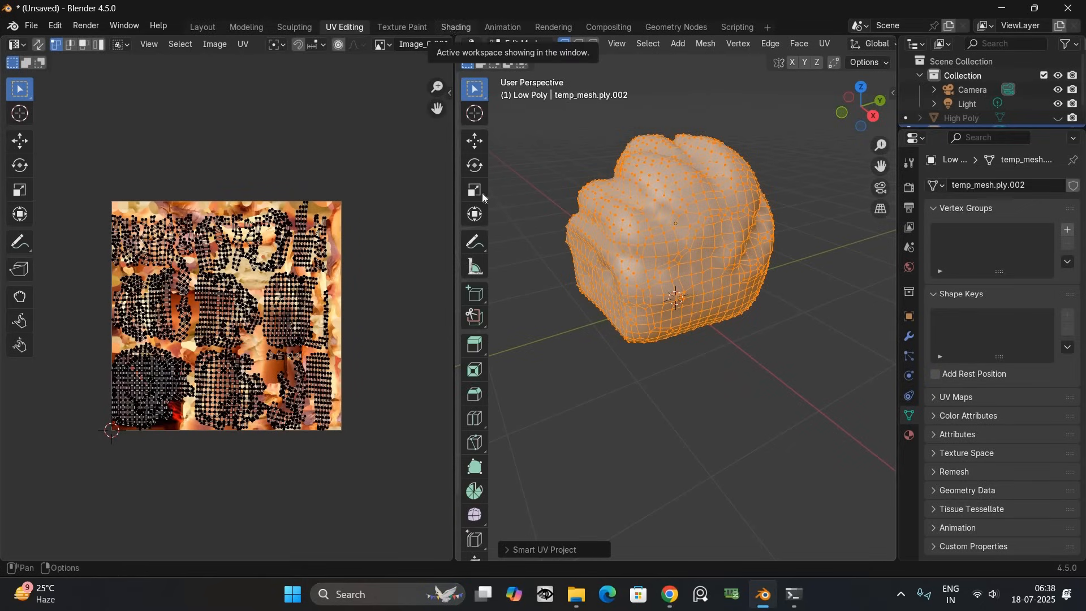
Step: In the Shading workspace, replace Low Poly's material with a fresh default one
click(456, 26)
scroll(511, 227, up, 1)
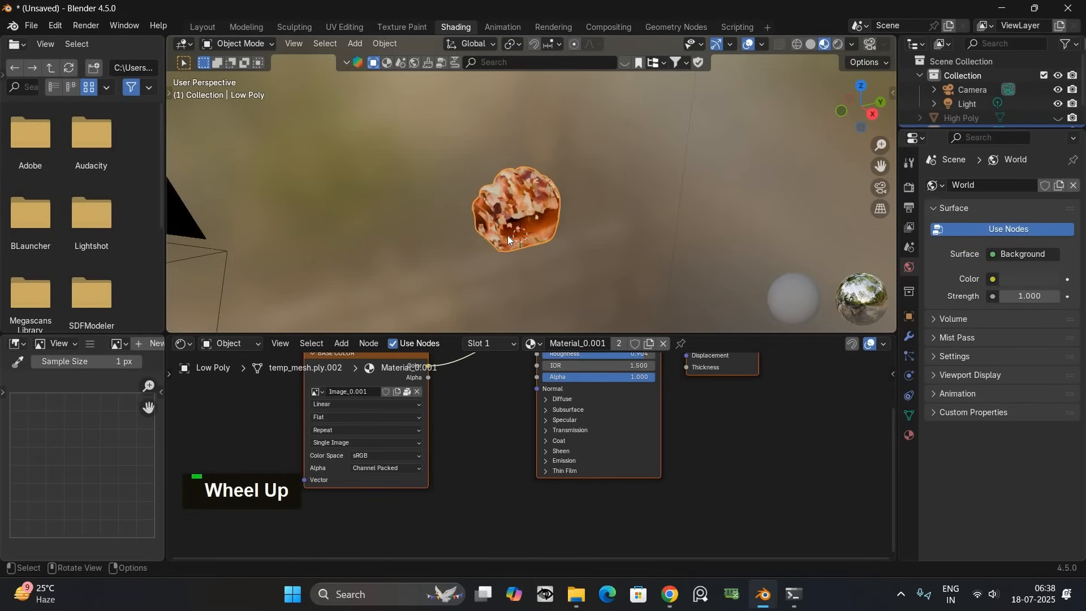
scroll(509, 236, up, 2)
scroll(518, 258, up, 2)
shift+middle_drag(549, 237, 577, 190)
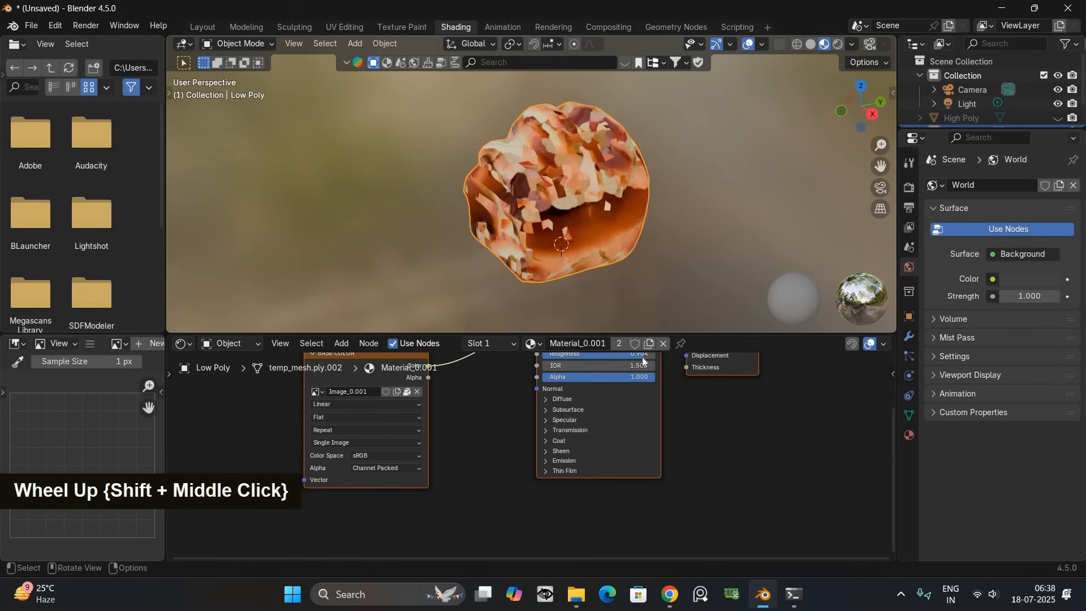
scroll(643, 382, down, 2)
click(909, 430)
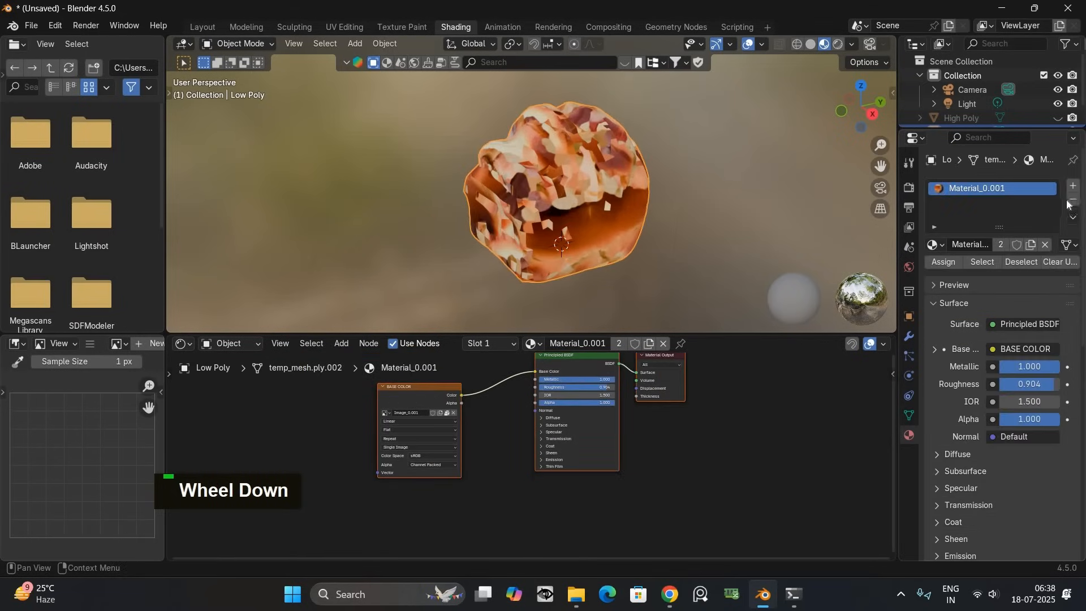
click(1073, 201)
click(1015, 244)
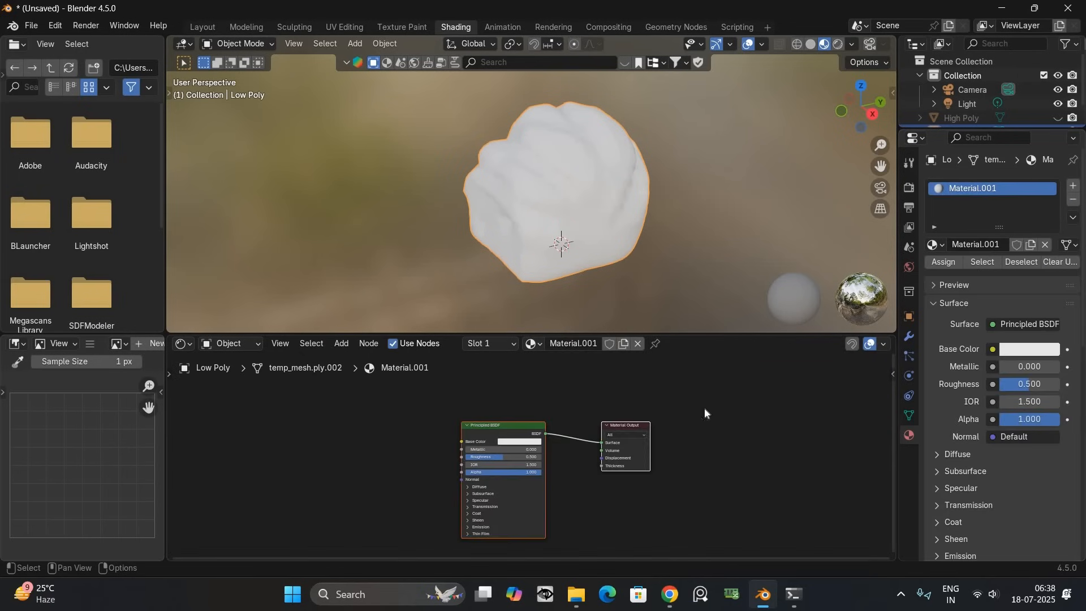
Step: Add an Image Texture node feeding the material's Base Color input
middle_drag(704, 408, 447, 390)
scroll(497, 474, up, 3)
middle_drag(557, 422, 518, 418)
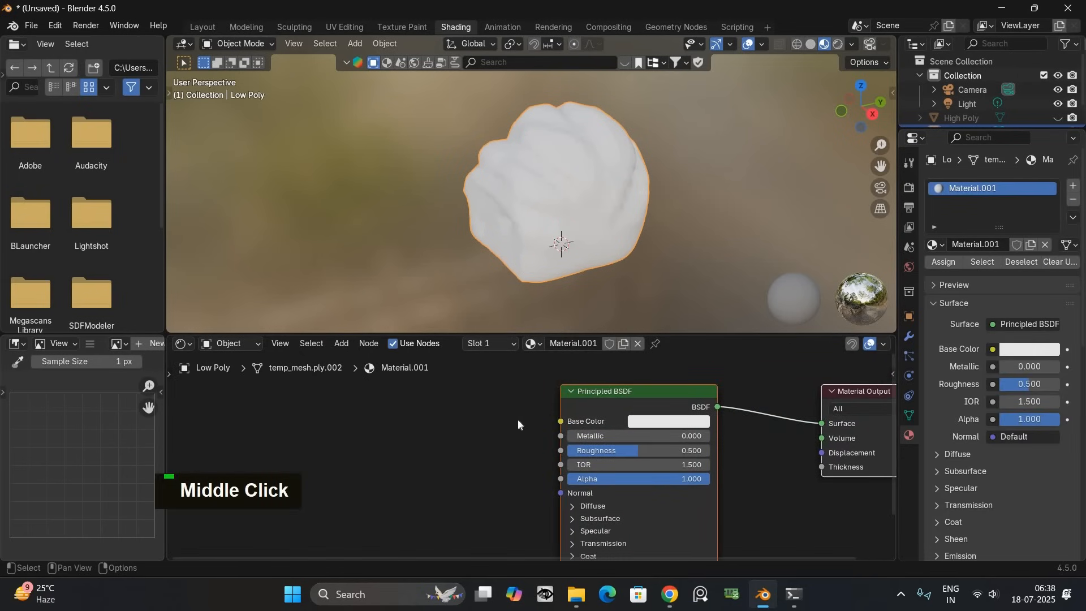
drag(561, 421, 461, 414)
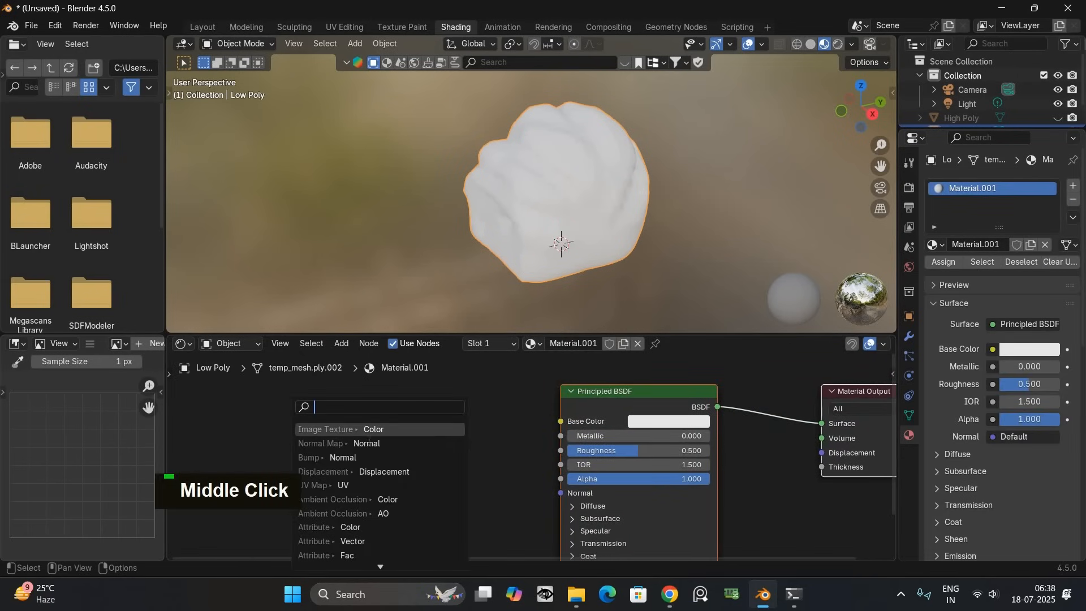
click(374, 429)
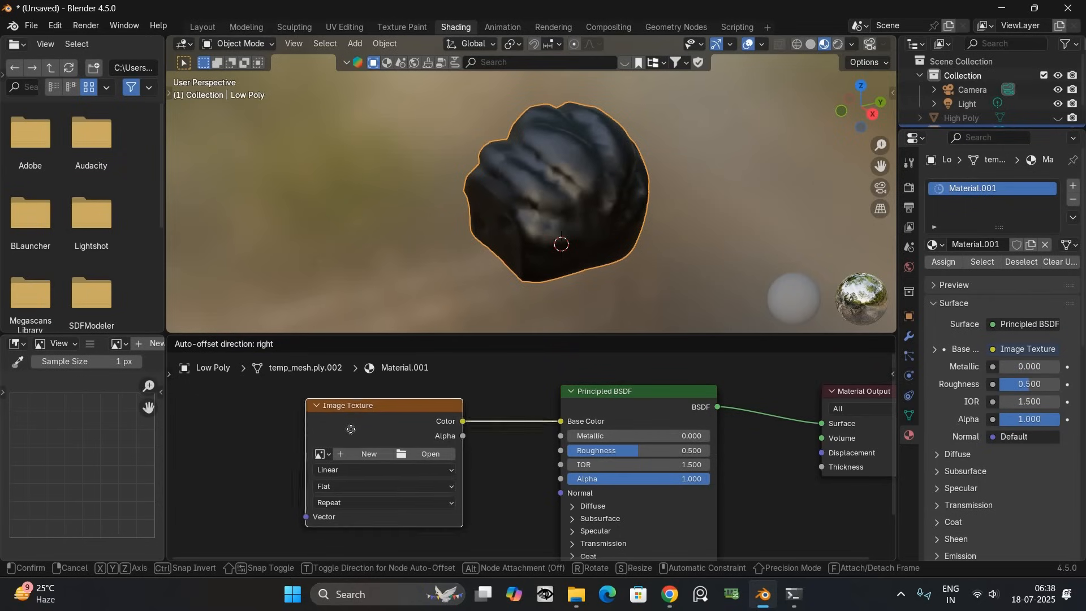
click(488, 456)
middle_drag(373, 442, 423, 442)
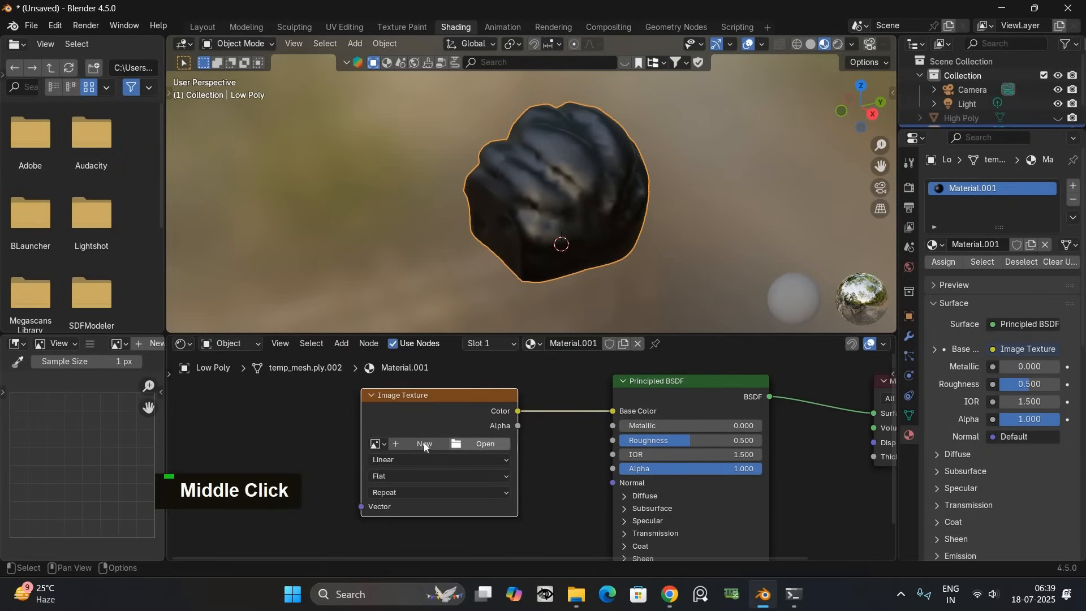
Step: Create a new blank 4096-pixel image named Base Color in the texture node
click(424, 444)
text(Base Colo)
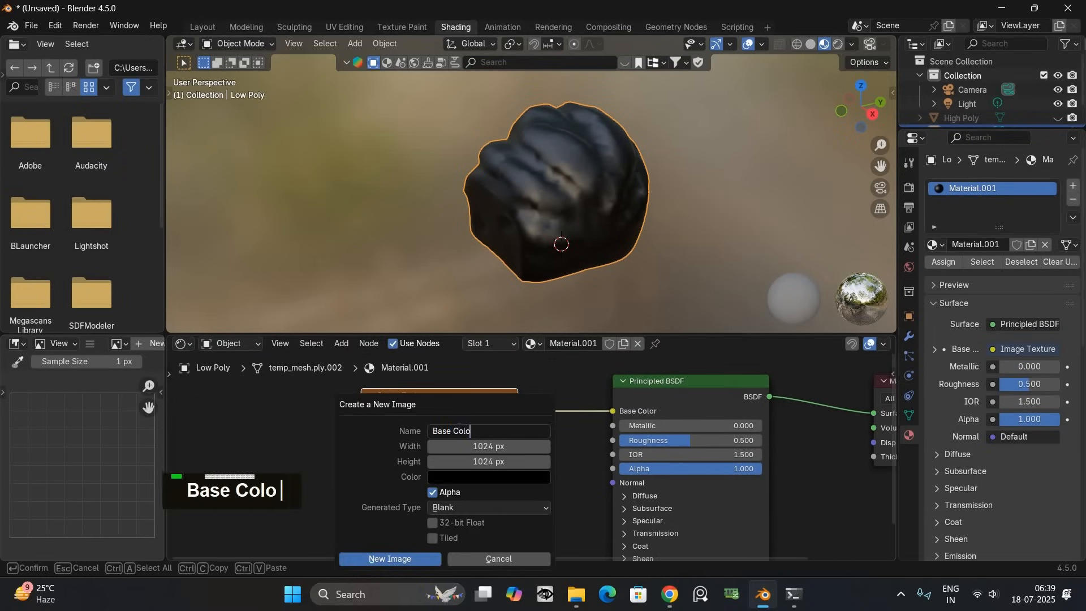
text(r)
key(Return)
drag(462, 446, 463, 461)
text(*4)
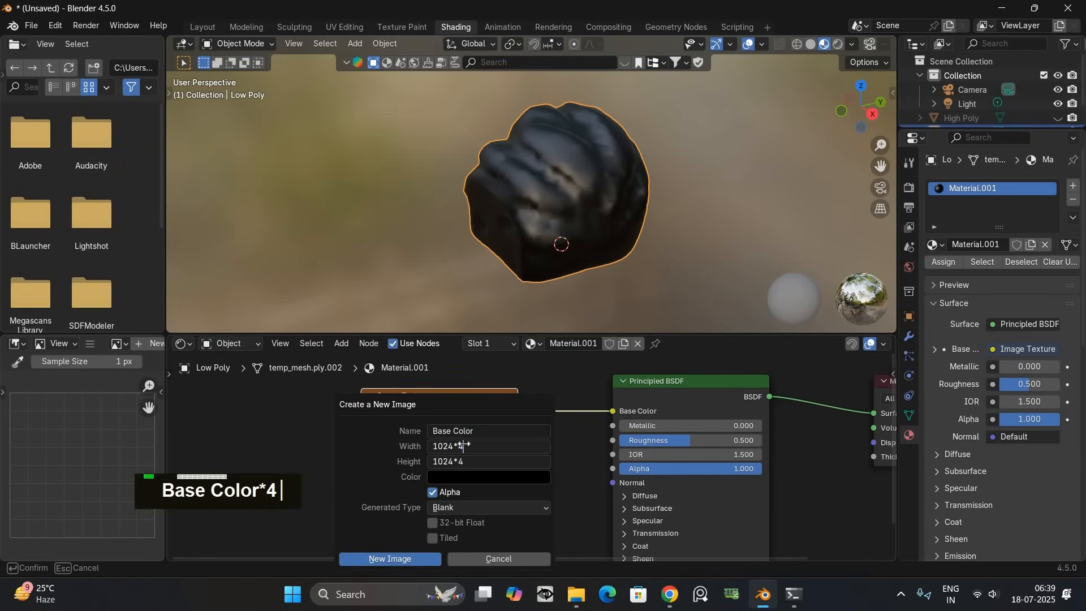
key(Return)
key(Return)
middle_drag(468, 450, 547, 445)
scroll(547, 445, down, 2)
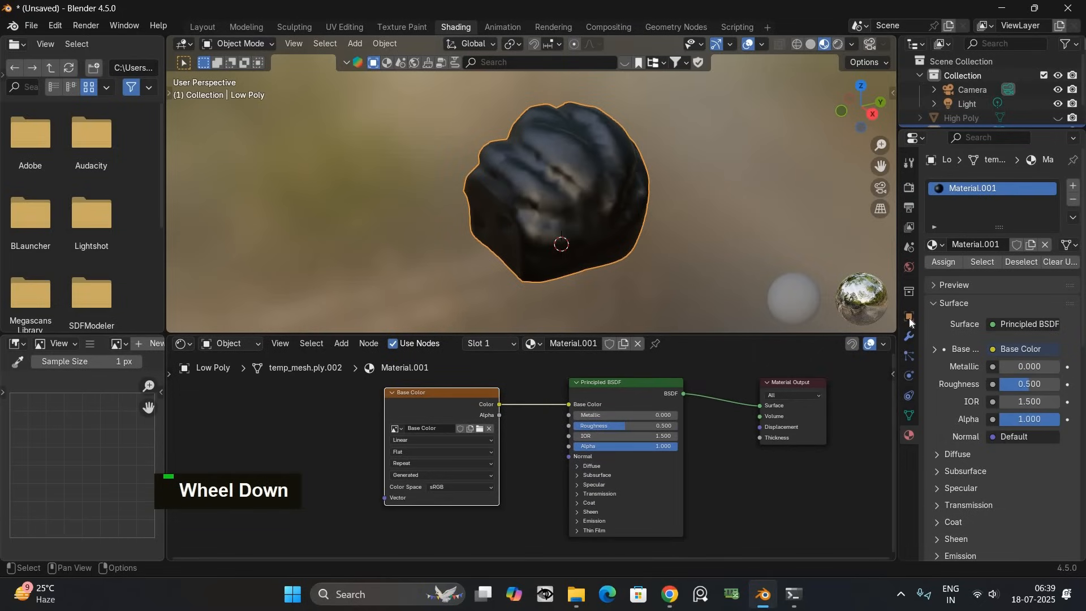
Step: Set the render engine to Cycles on GPU Compute and expand the Bake panel
click(906, 188)
click(1027, 185)
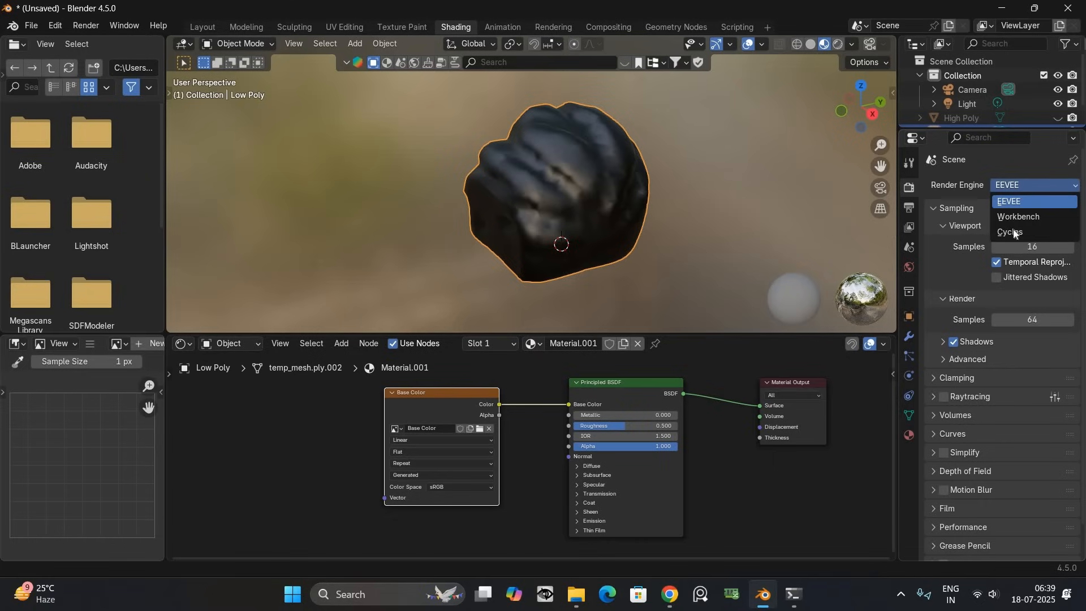
click(1014, 232)
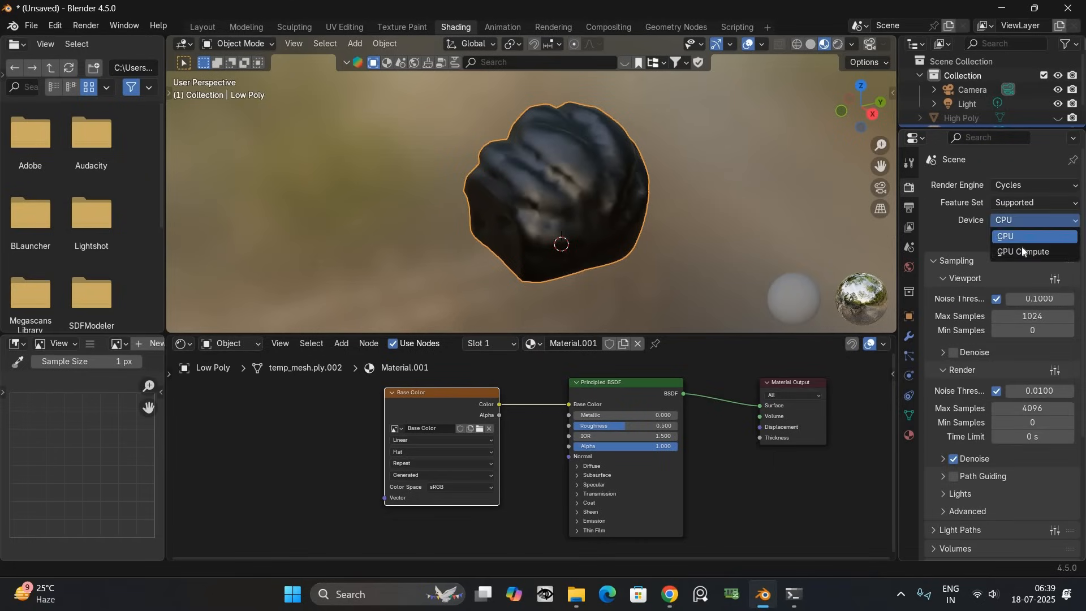
click(998, 247)
scroll(999, 239, down, 2)
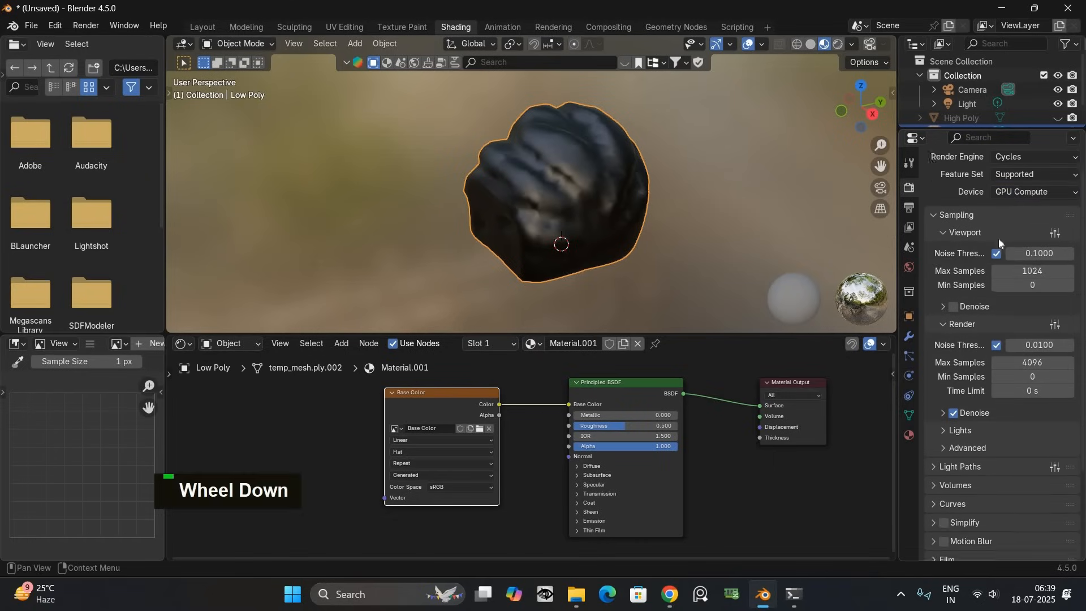
scroll(999, 238, down, 1)
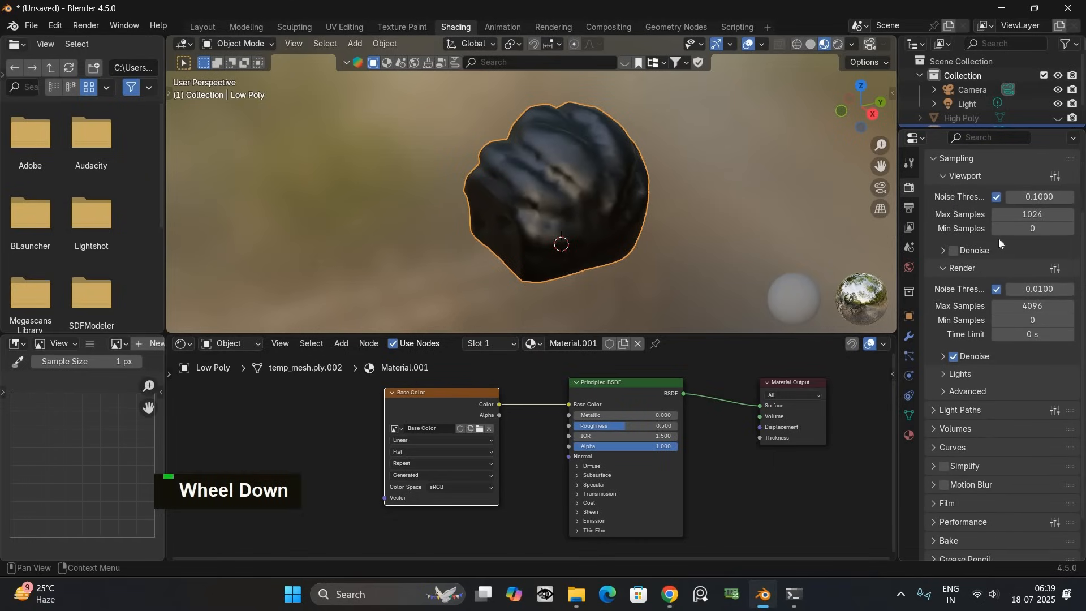
scroll(998, 239, down, 2)
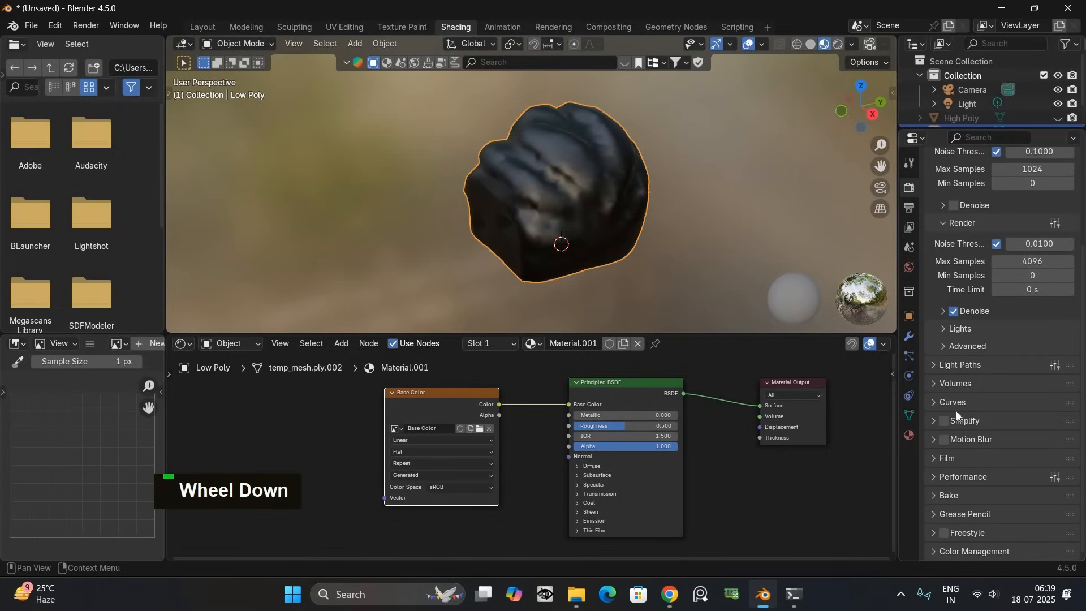
click(937, 493)
scroll(973, 369, down, 5)
scroll(972, 368, down, 3)
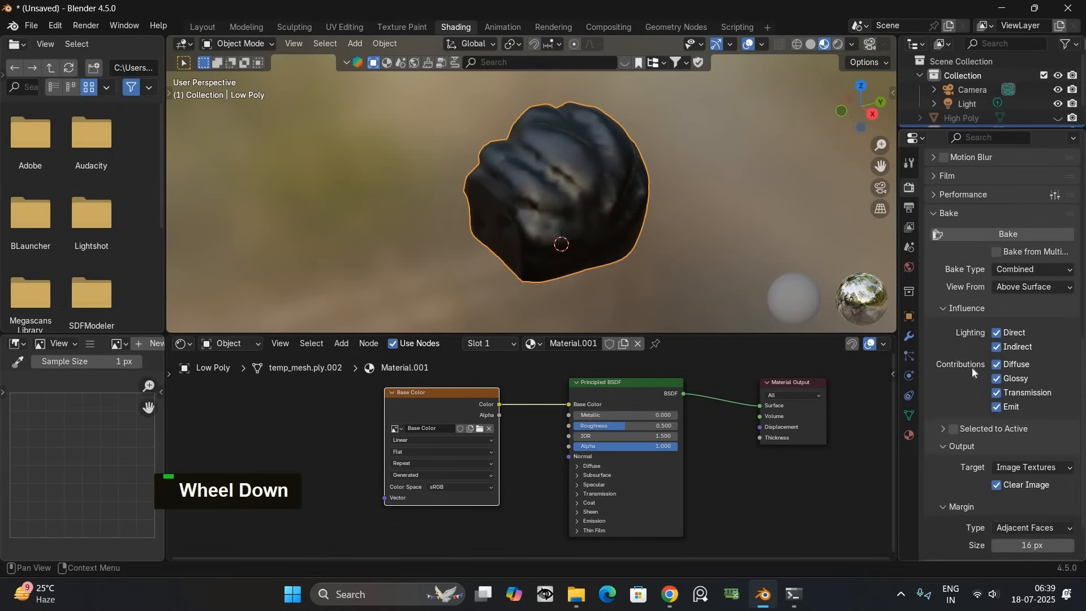
scroll(972, 367, up, 1)
scroll(972, 368, down, 1)
Step: Set the bake type to Glossy with colour only, excluding lighting contributions
drag(933, 138, 934, 168)
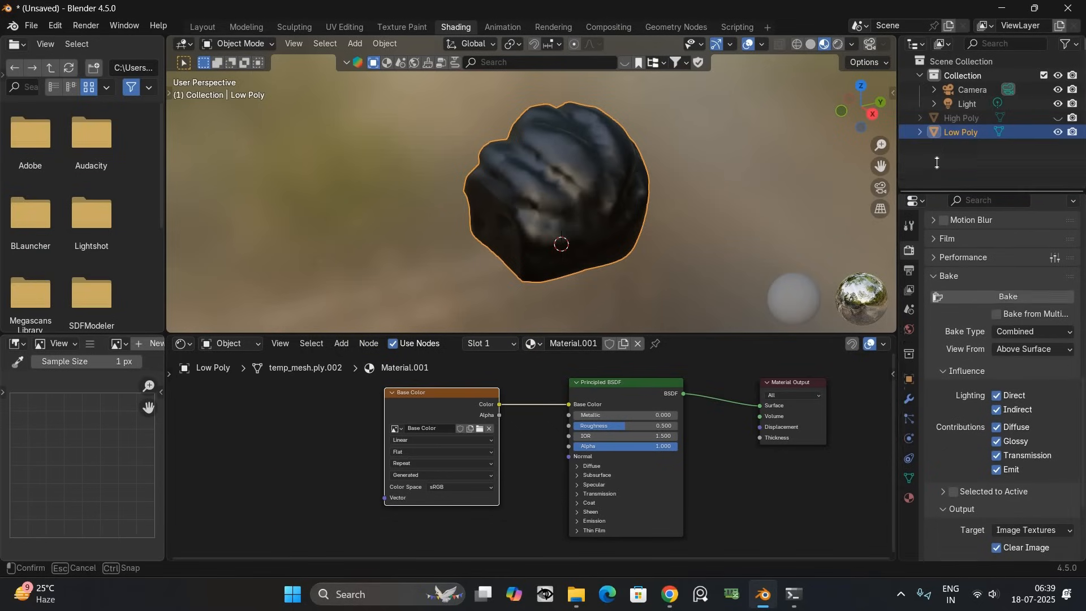
scroll(981, 308, down, 1)
click(1032, 272)
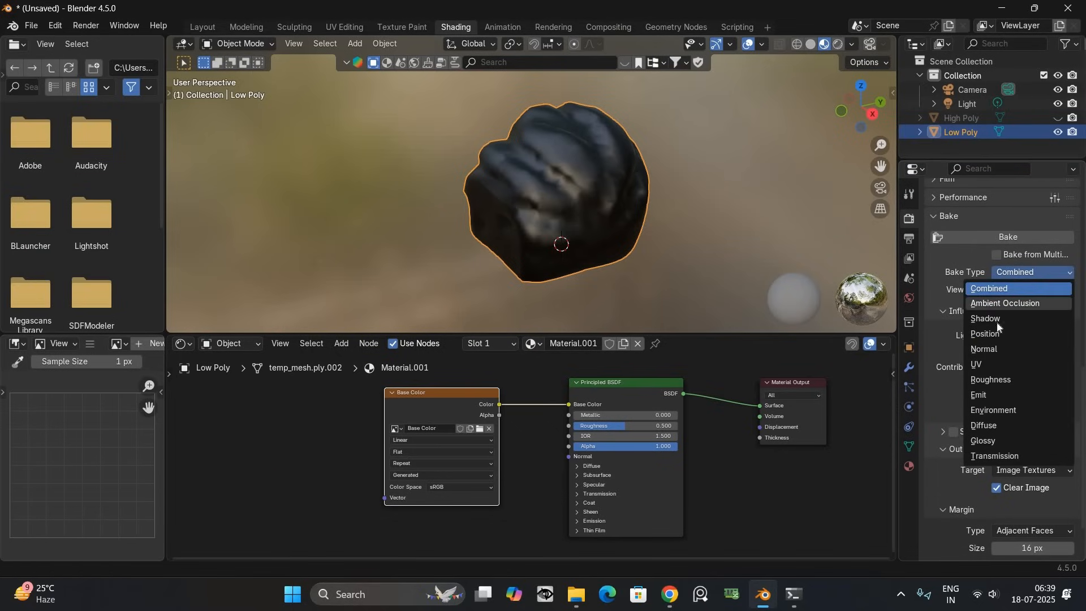
click(987, 438)
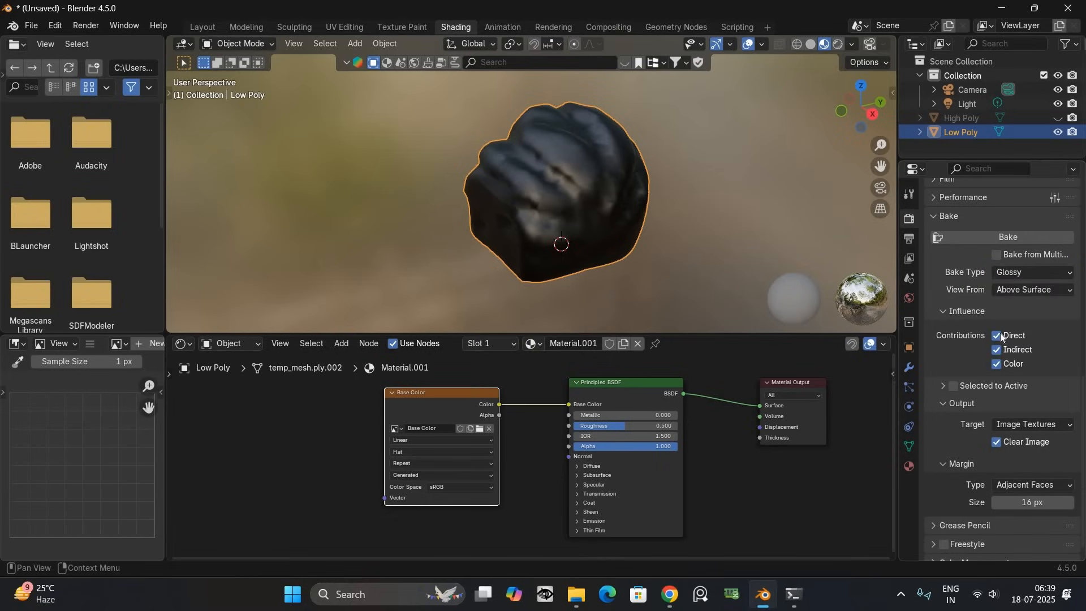
click(998, 335)
Step: Enable Selected to Active baking with a 0.1 m extrusion
click(944, 386)
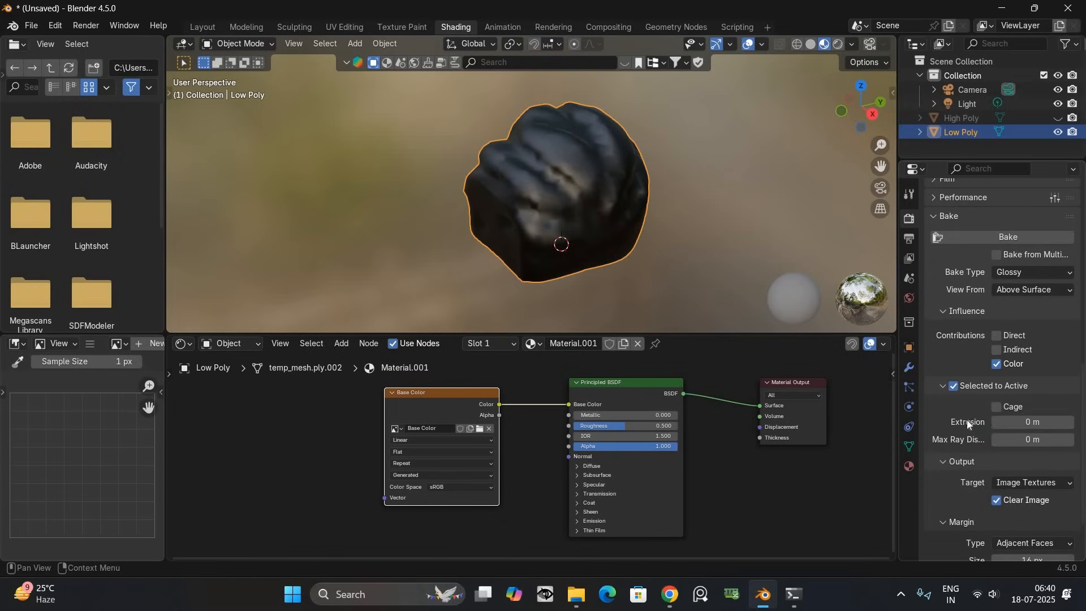
double_click(1016, 421)
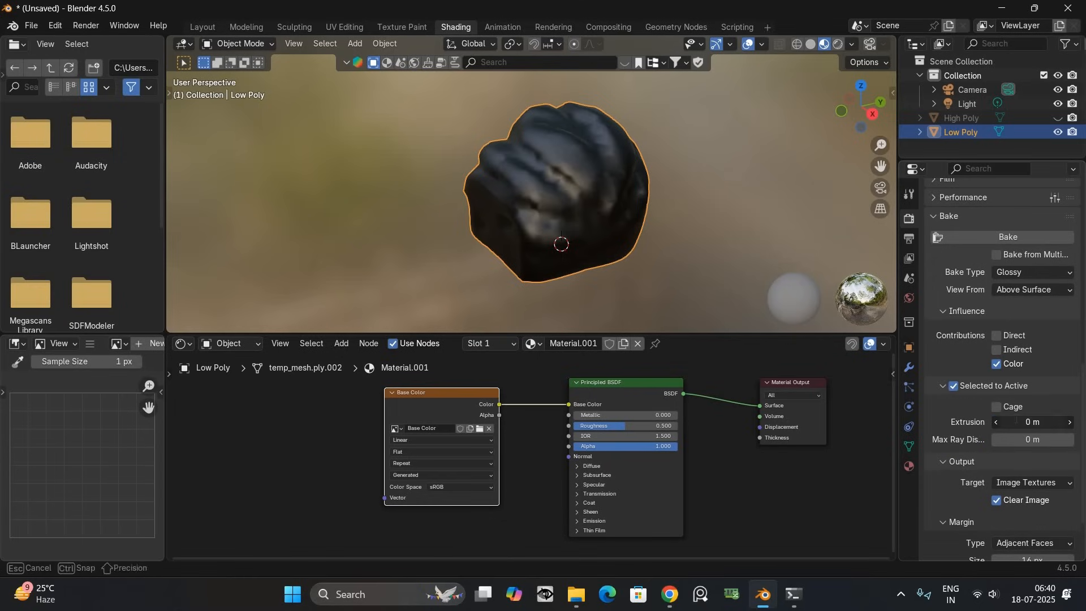
text(0.1)
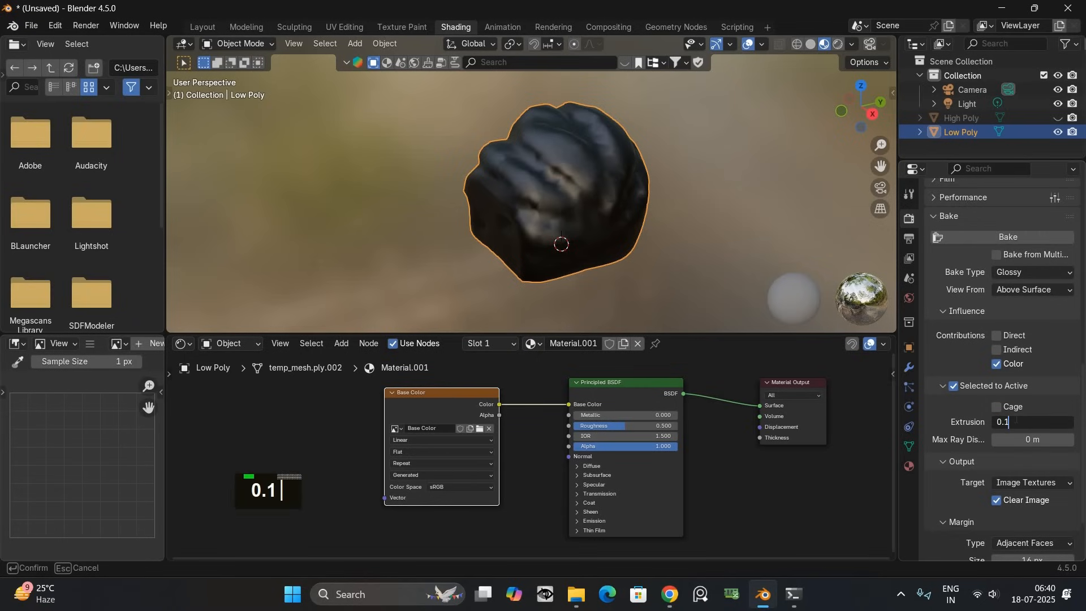
key(Return)
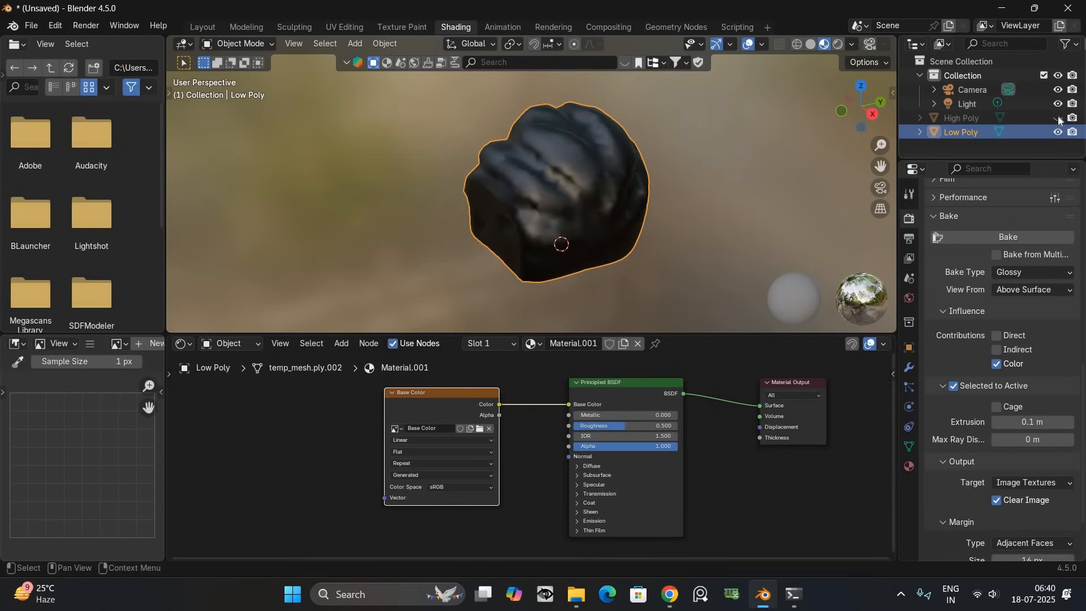
Step: Unhide High Poly and select it with Low Poly as the active object for baking
key(alt+h)
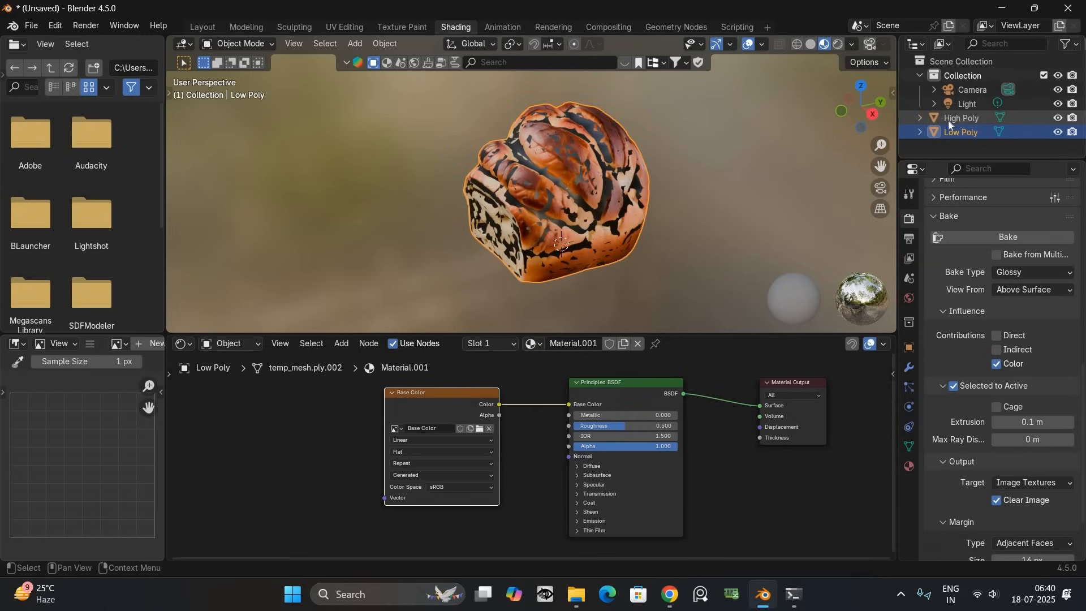
click(948, 121)
scroll(684, 478, down, 1)
middle_drag(683, 478, 524, 521)
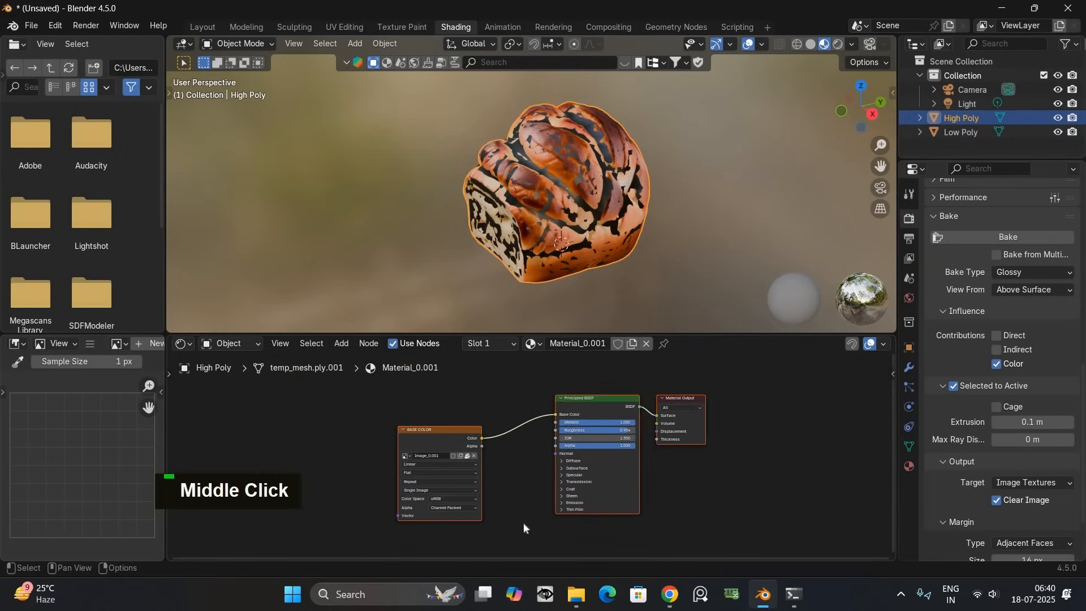
scroll(437, 427, up, 1)
scroll(437, 426, up, 1)
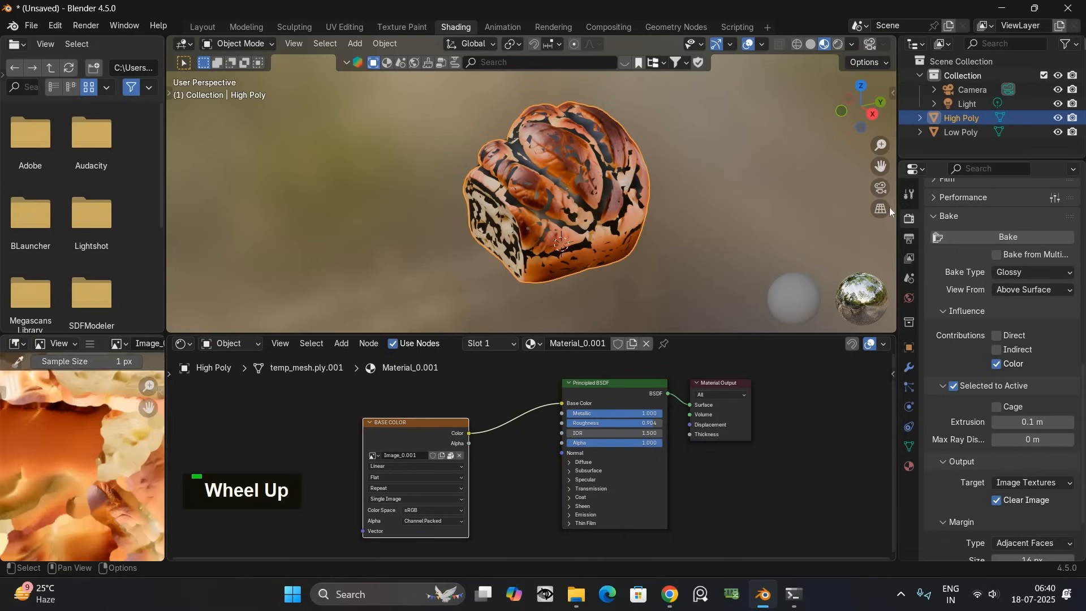
ctrl+click(968, 135)
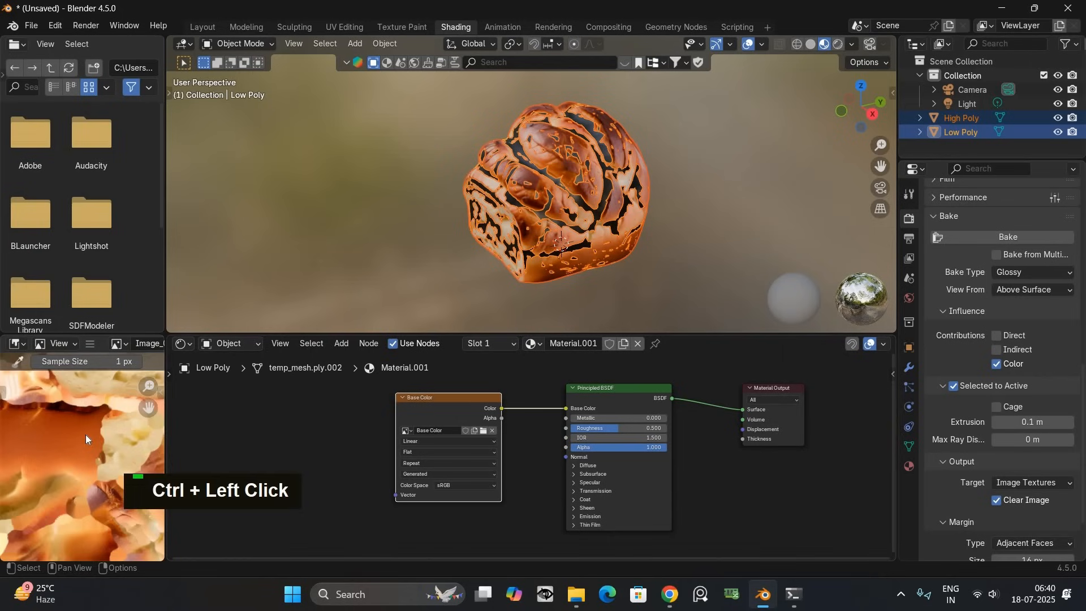
scroll(87, 476, down, 4)
scroll(88, 509, down, 2)
scroll(128, 487, up, 1)
scroll(128, 487, up, 1)
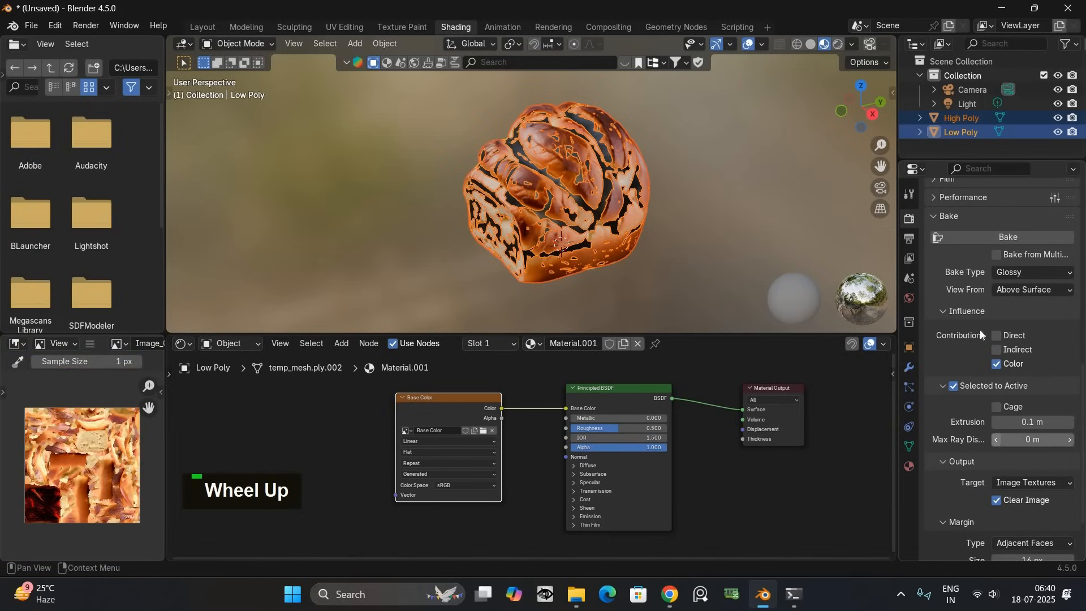
Step: Bake the high-poly colours onto the low-poly texture and raise its Principled BSDF roughness to about 0.998
click(1009, 236)
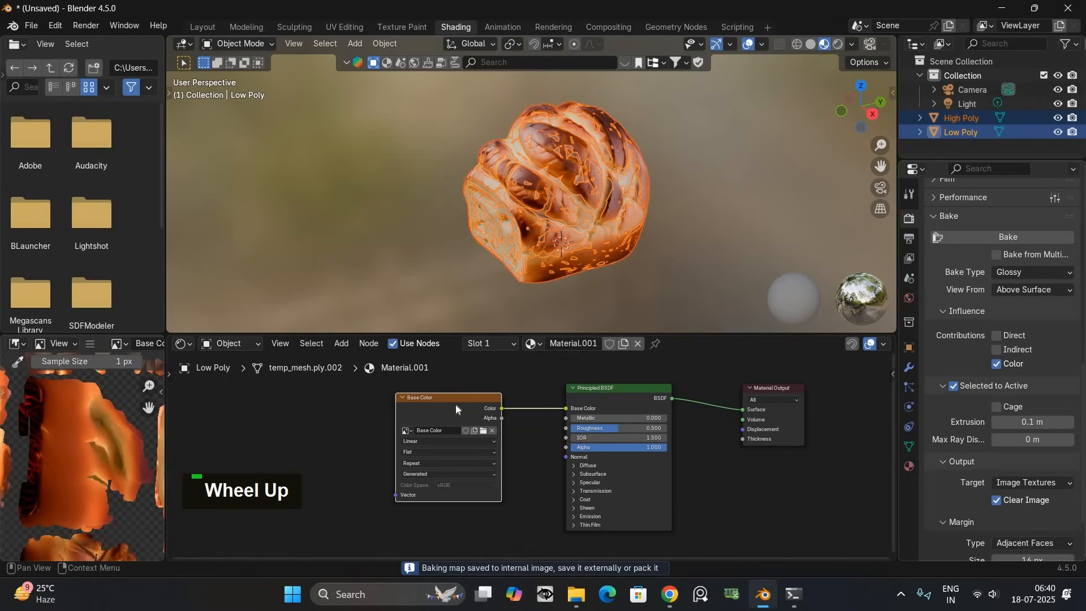
scroll(76, 467, down, 2)
middle_drag(655, 197, 623, 254)
scroll(623, 421, up, 2)
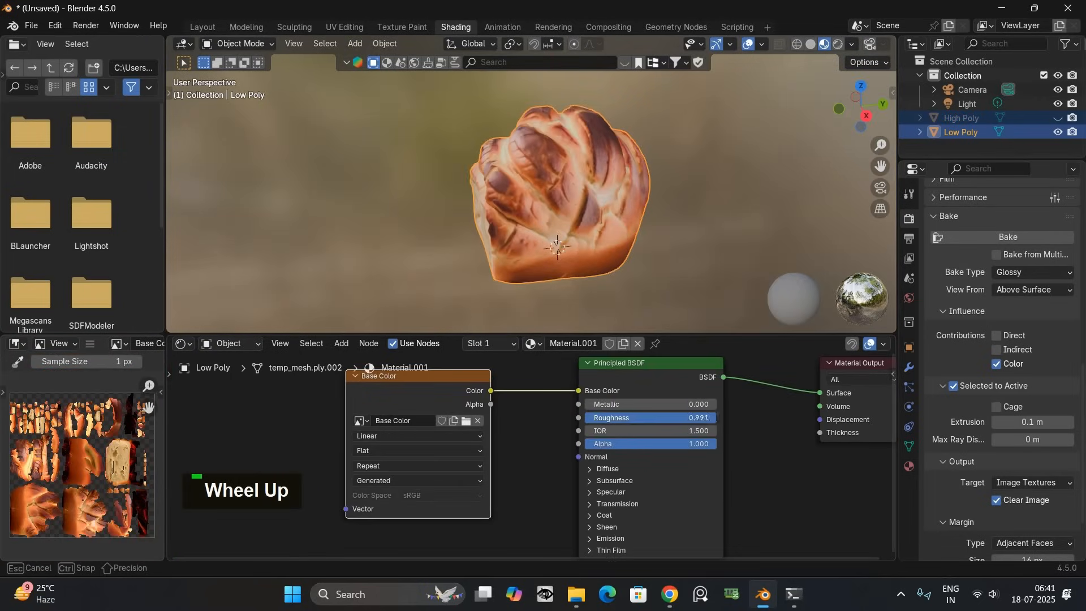
drag(646, 416, 714, 417)
mouse_move(595, 212)
middle_down()
mouse_move(772, 201)
mouse_move(556, 222)
middle_up()
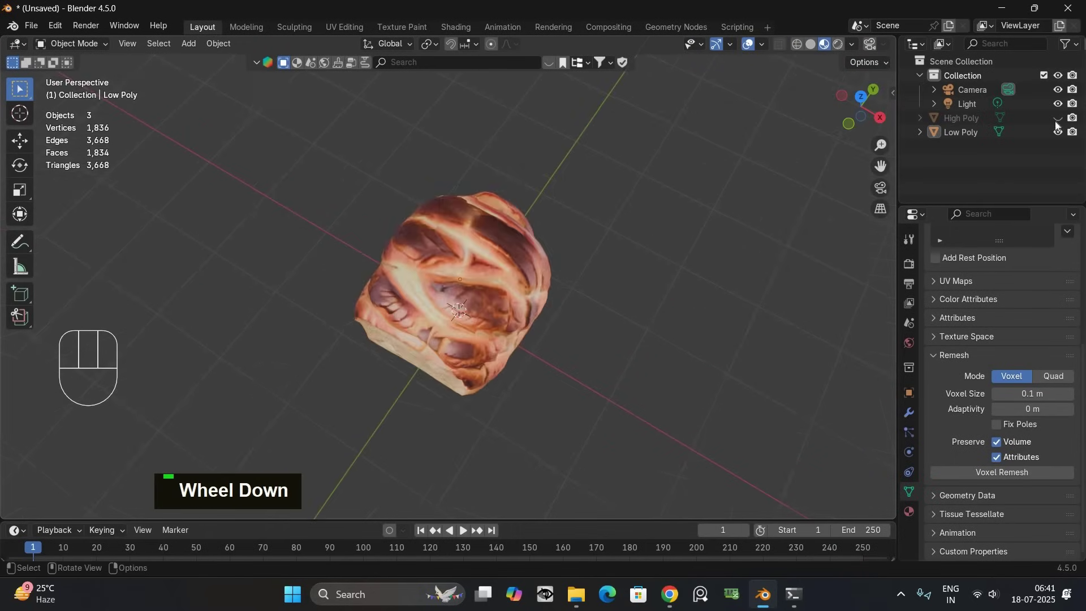
scroll(433, 259, down, 2)
Step: Move the High Poly bread with G to sit beside the Low Poly copy for side-by-side comparison
click(961, 119)
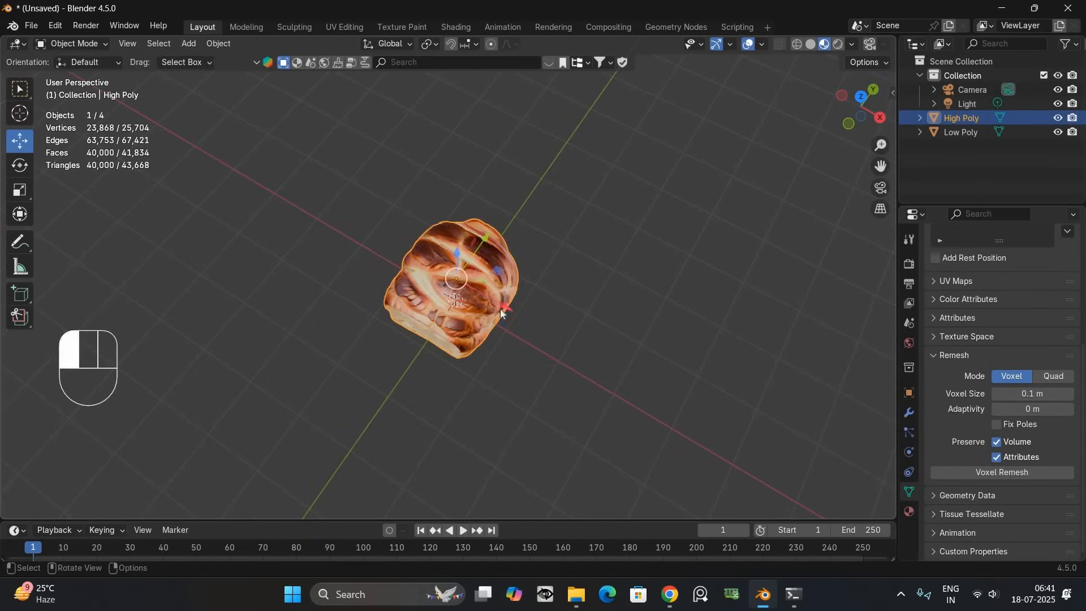
key(g)
click(583, 254)
mouse_move(583, 235)
middle_down()
mouse_move(321, 238)
mouse_move(596, 262)
mouse_move(570, 260)
middle_up()
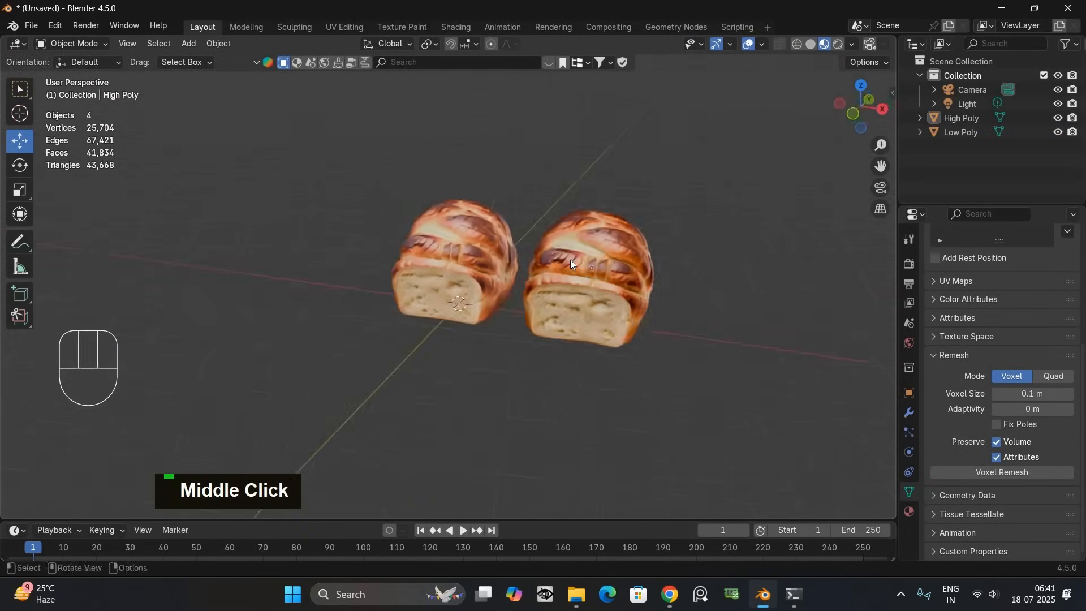
scroll(459, 232, up, 2)
scroll(526, 287, down, 2)
click(459, 254)
click(590, 276)
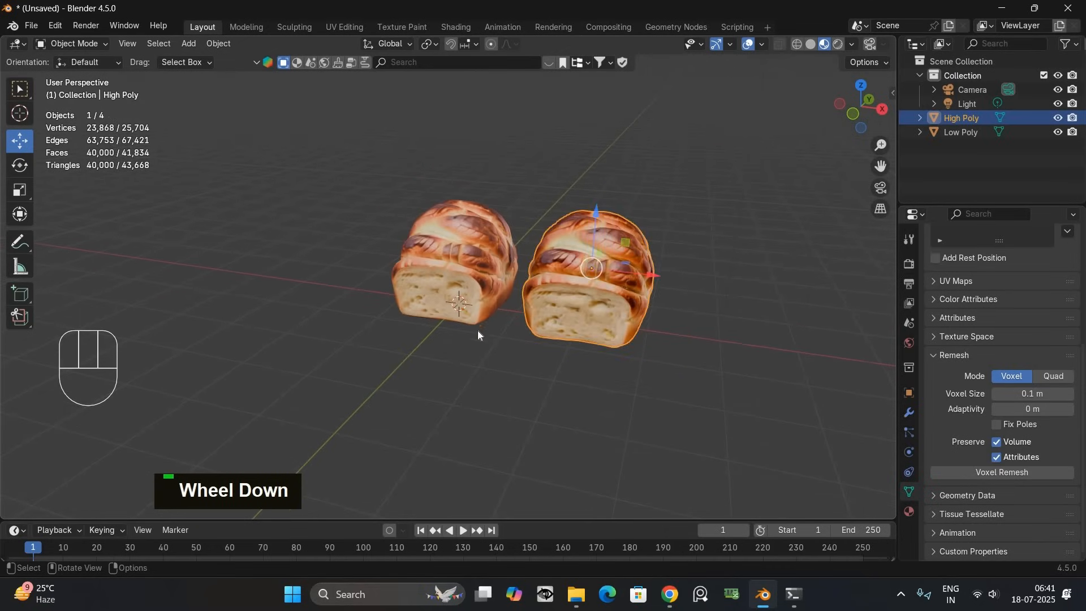